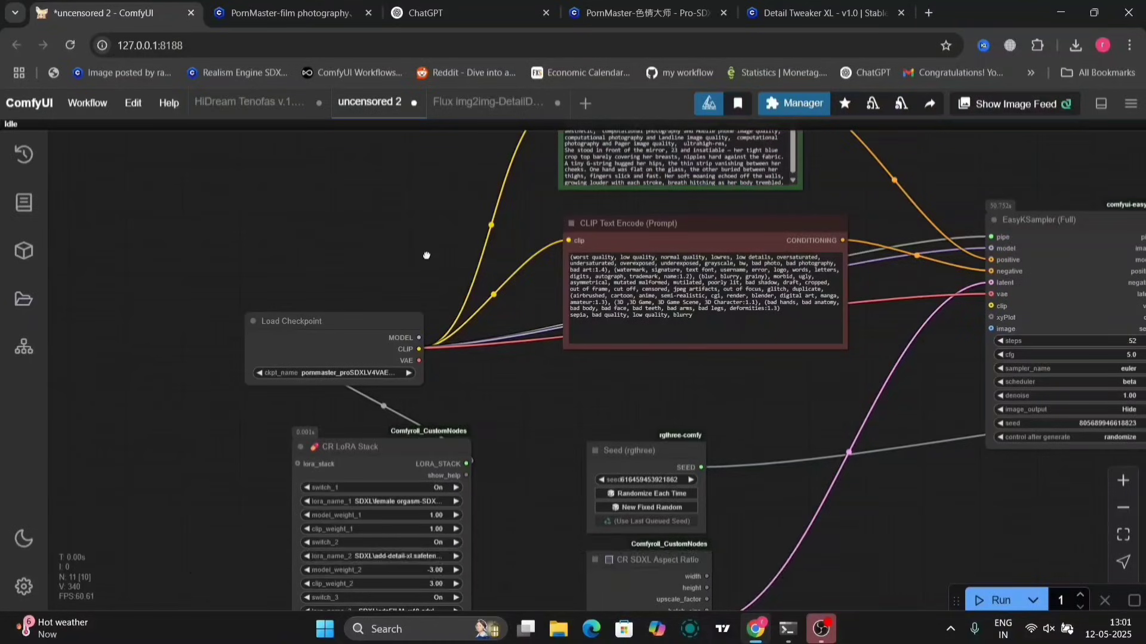
- Nudge the workflow view and switch to the Civitai page for the Pro-SDXL-V4-VAE checkpoint
drag(427, 255, 415, 253)
click(602, 13)
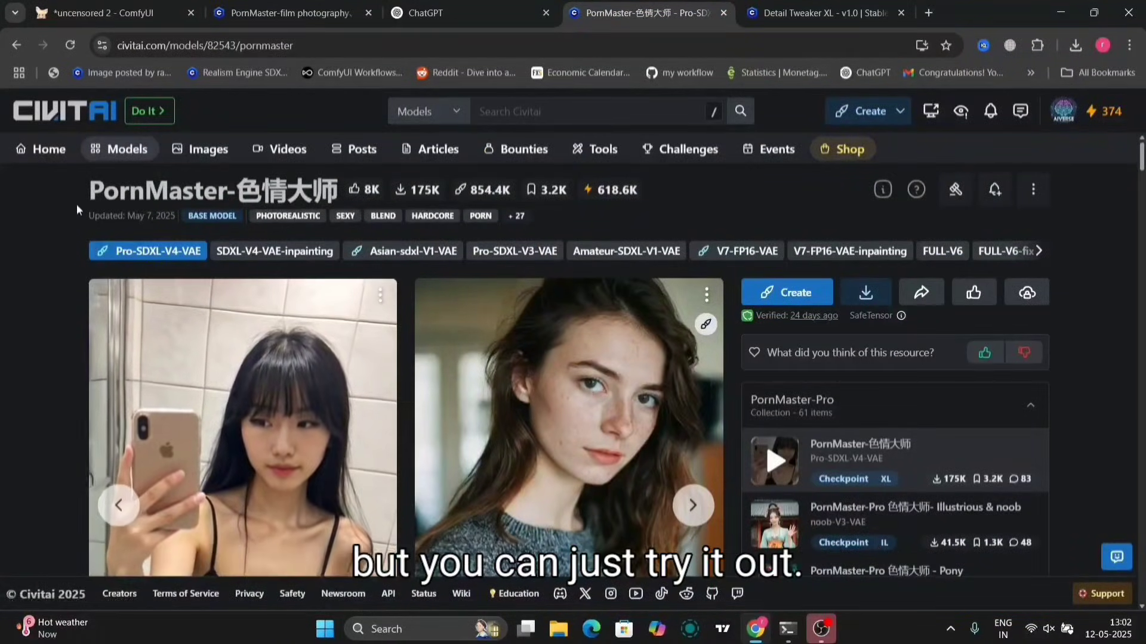
- Browse the Pro-SDXL-V4-VAE page, stepping through its sample image carousel
drag(76, 204, 349, 182)
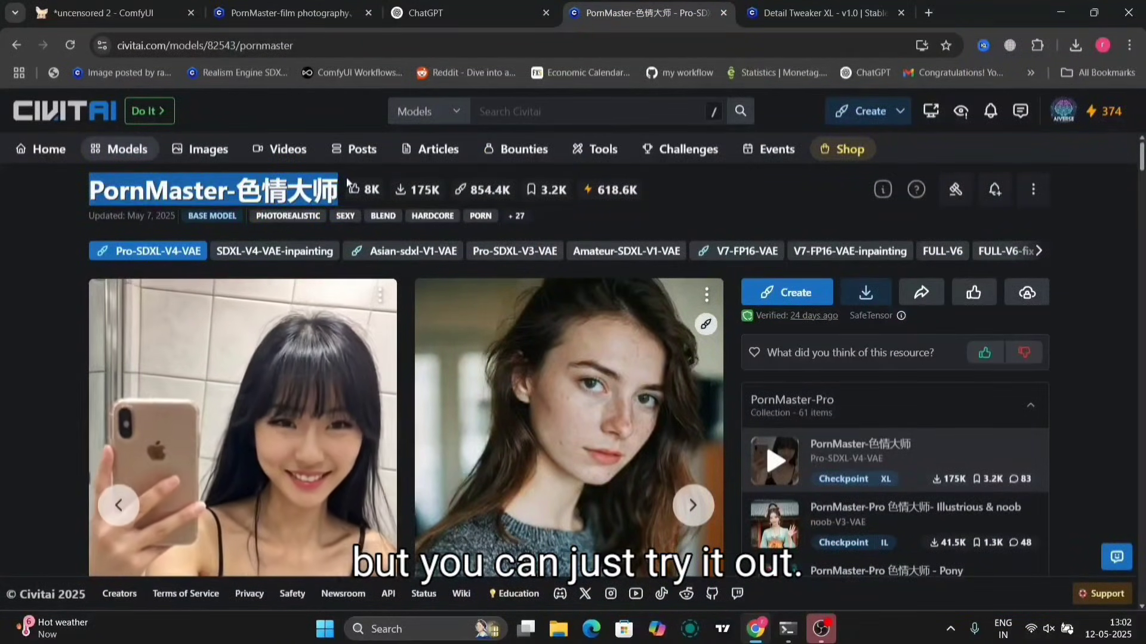
click(722, 196)
scroll(722, 196, down, 1)
scroll(722, 203, down, 2)
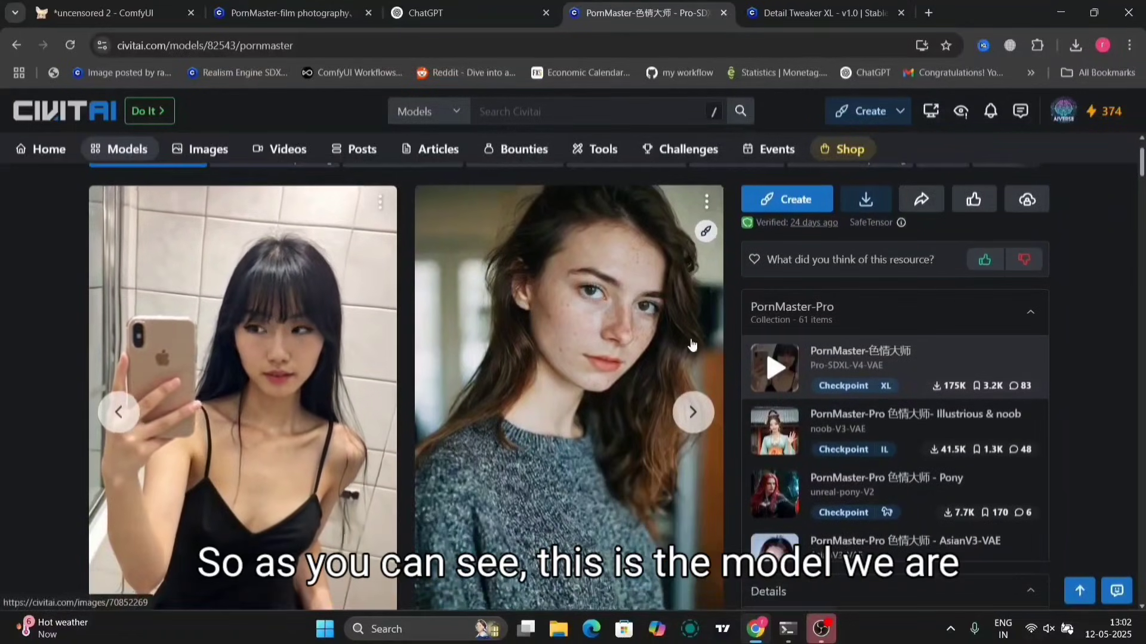
scroll(290, 406, up, 3)
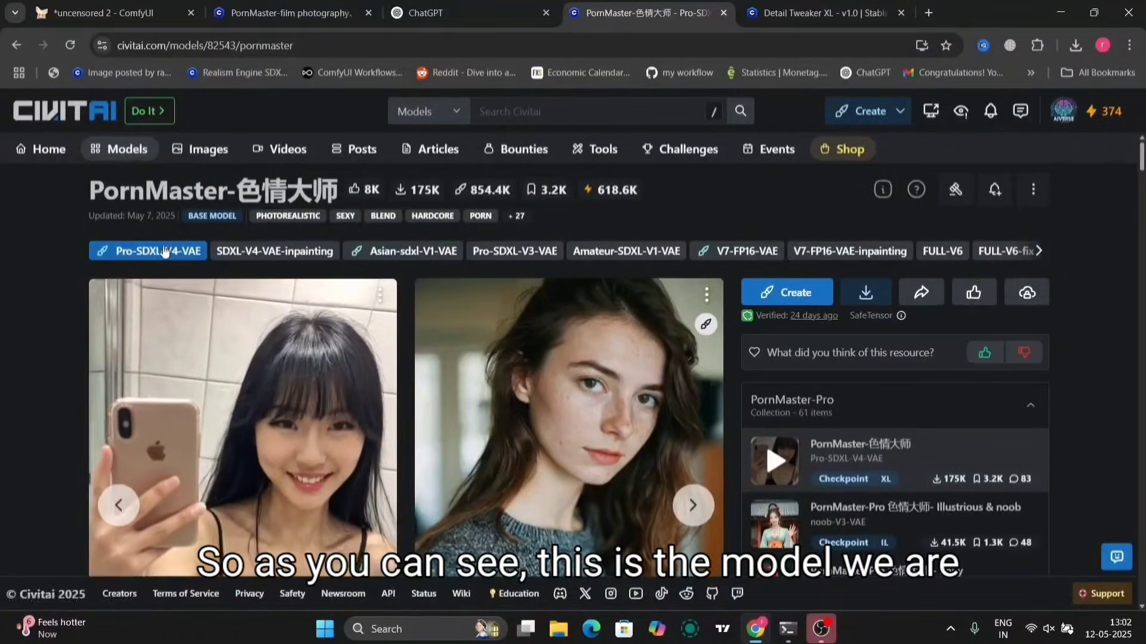
scroll(568, 449, down, 2)
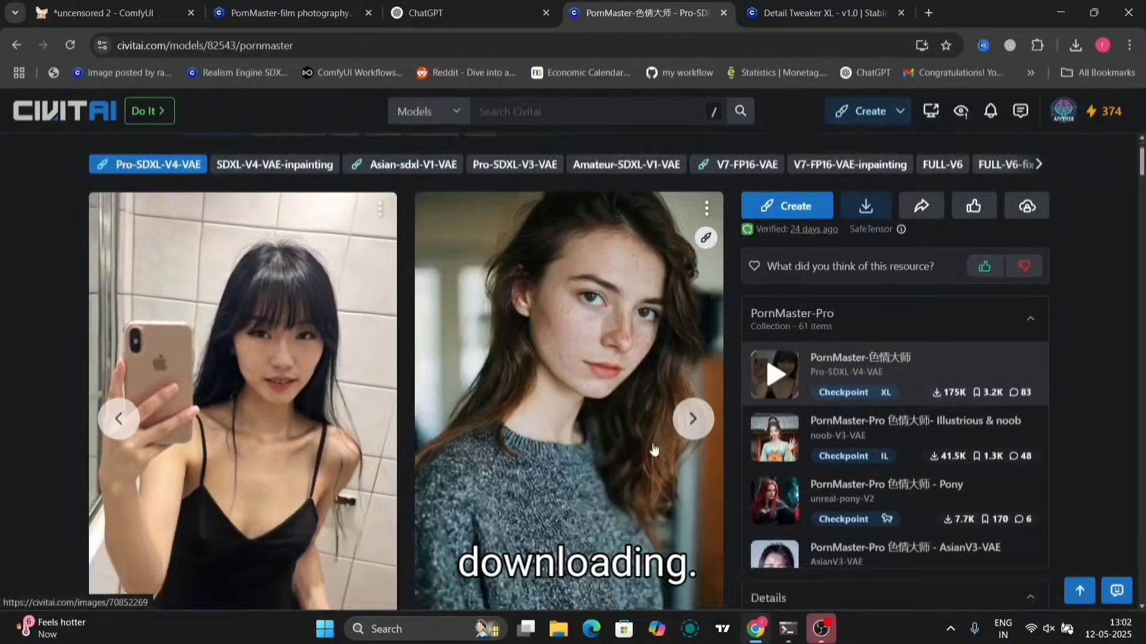
click(690, 421)
click(691, 419)
click(691, 419)
click(691, 421)
- Scroll the version details: SDXL 1.0 base, Overwhelmingly Positive reviews, 6.62 GB fp32 file
scroll(688, 425, up, 2)
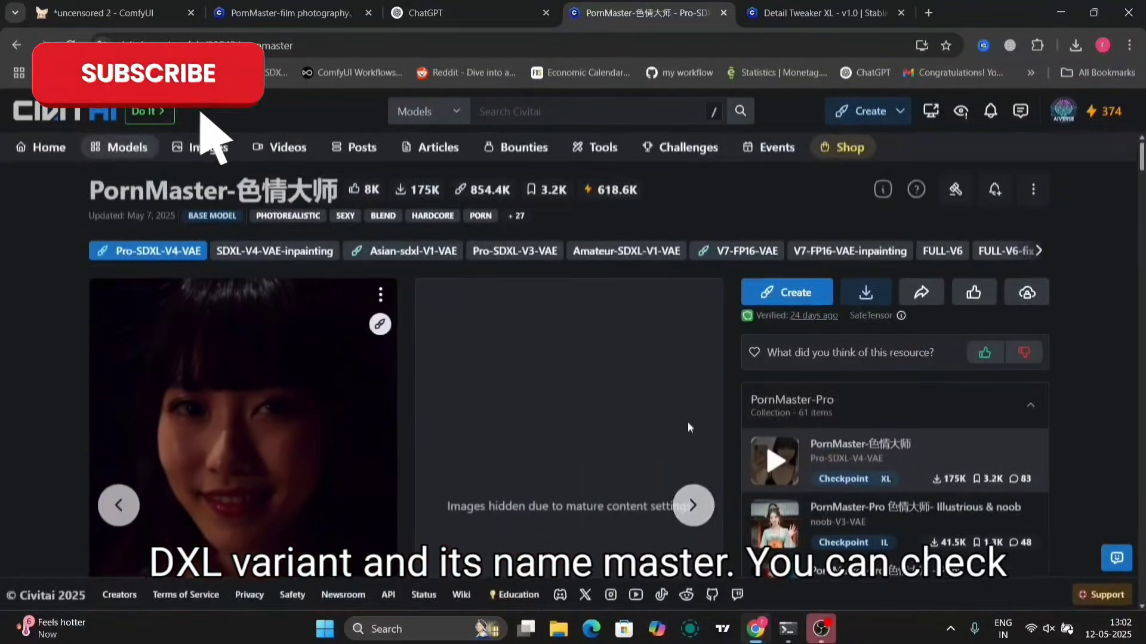
scroll(688, 423, down, 6)
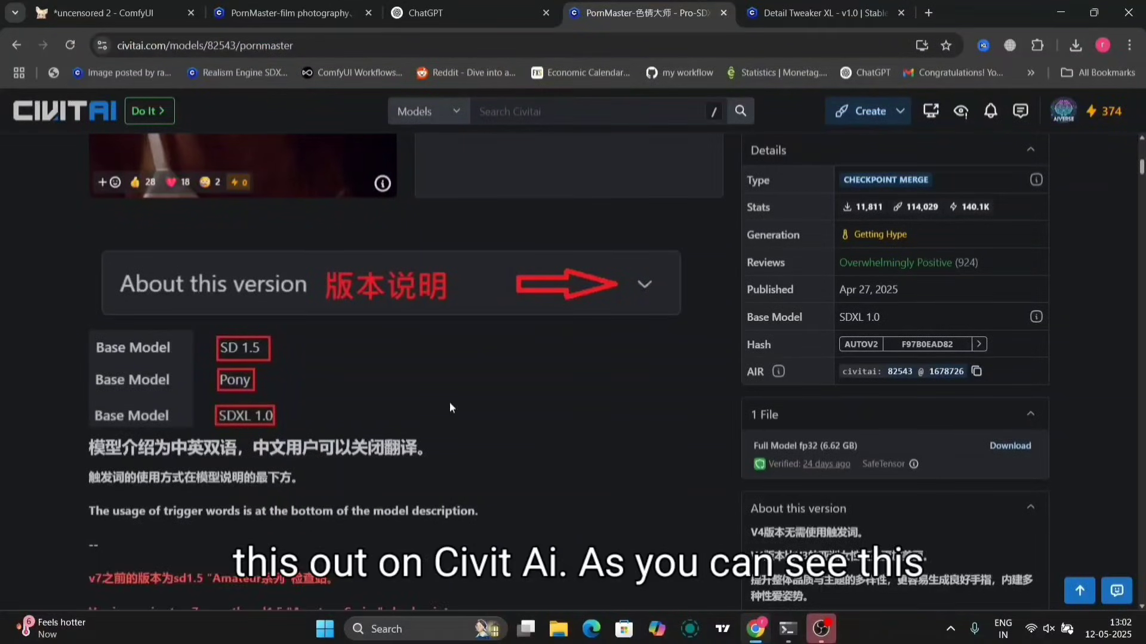
scroll(450, 406, down, 8)
scroll(449, 402, up, 8)
scroll(688, 369, up, 4)
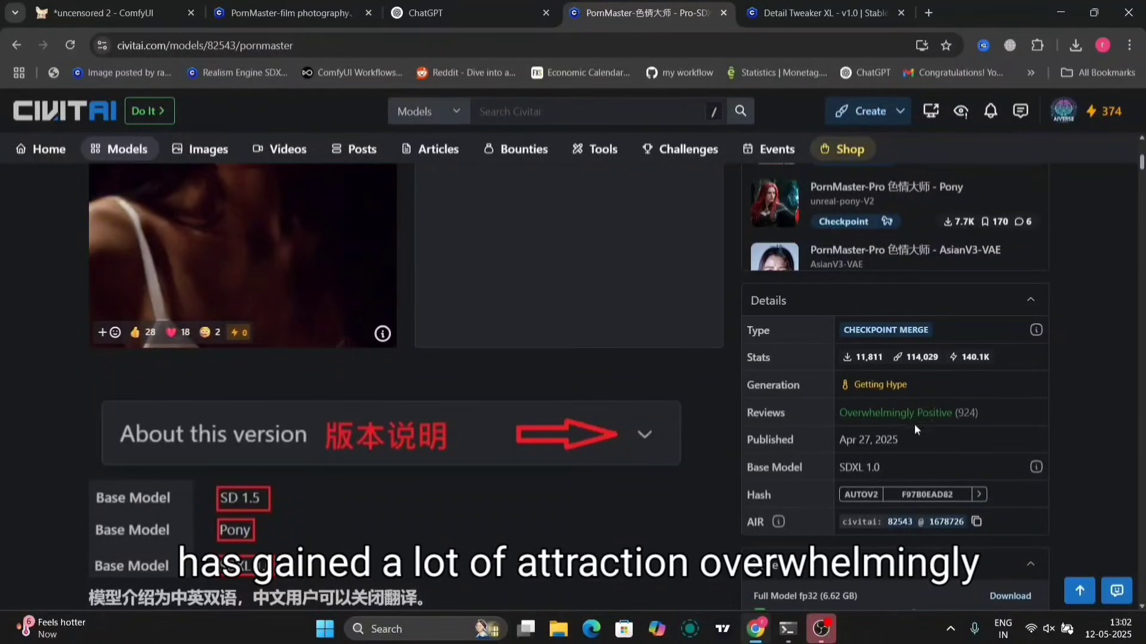
scroll(895, 376, up, 6)
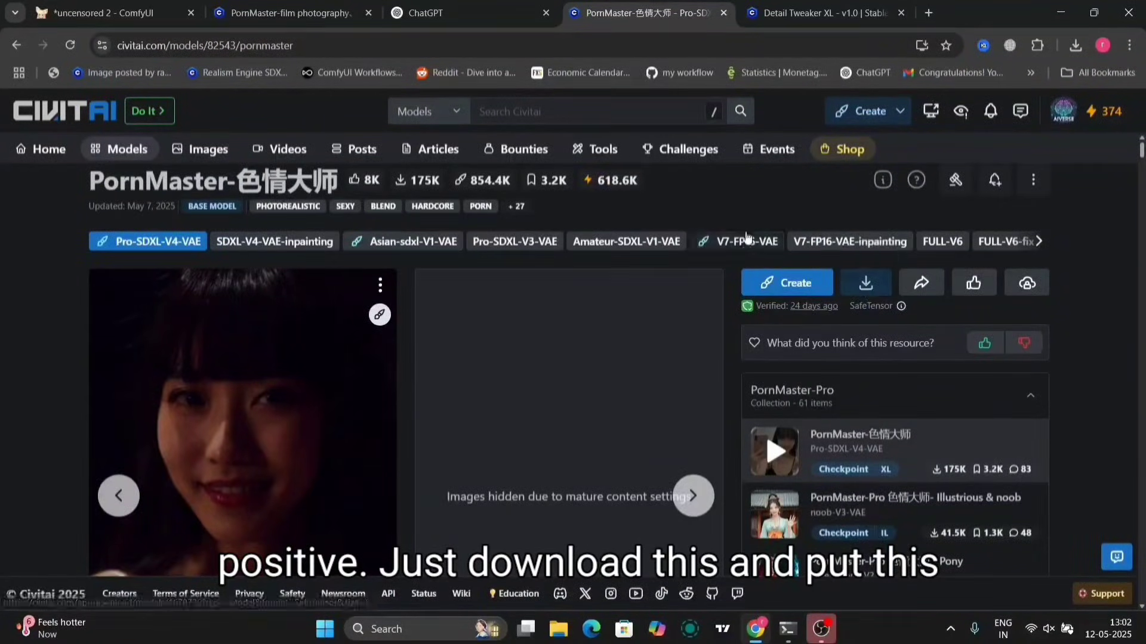
scroll(758, 188, up, 1)
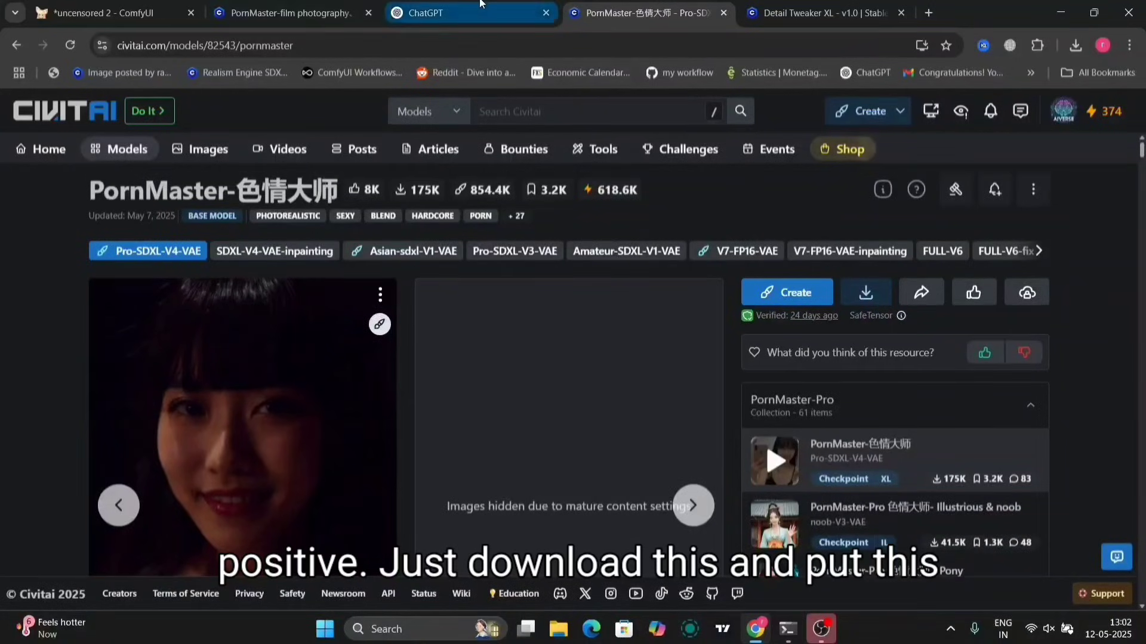
- Move Load Checkpoint up and widen it to show pornmaster_proSDXLV4VAE.safetensors in full
click(116, 3)
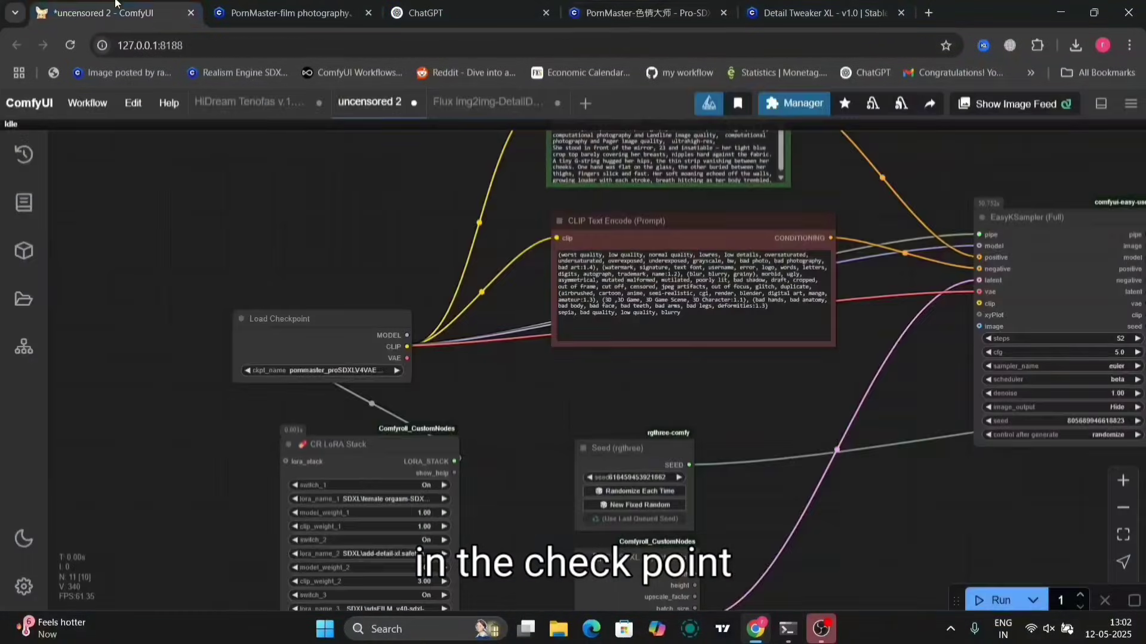
drag(355, 322, 347, 235)
drag(402, 294, 447, 302)
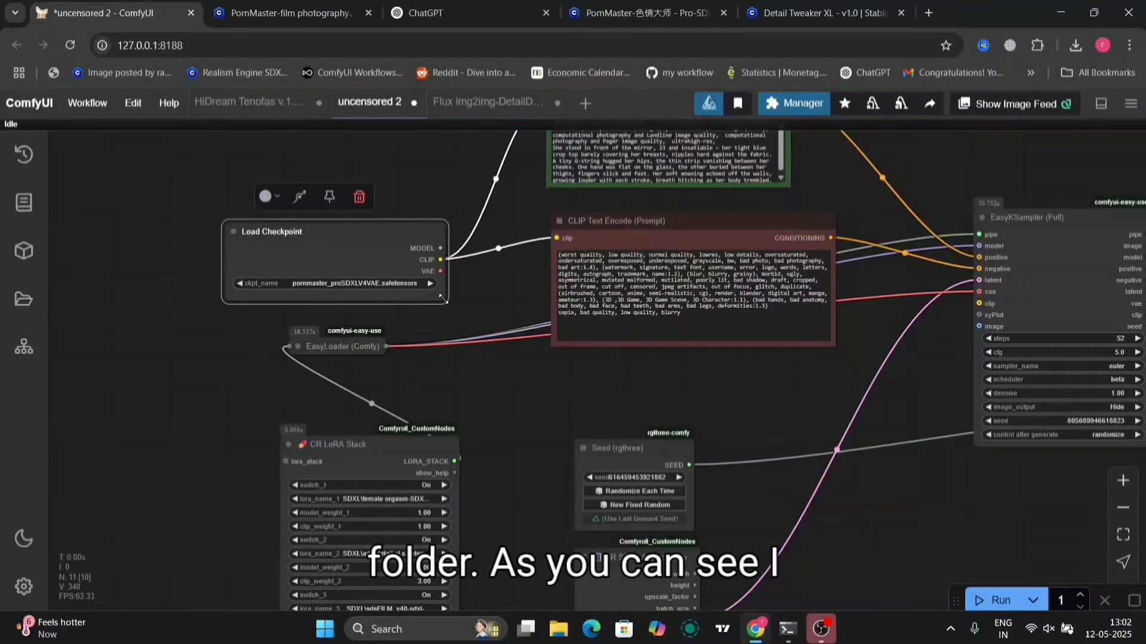
click(388, 286)
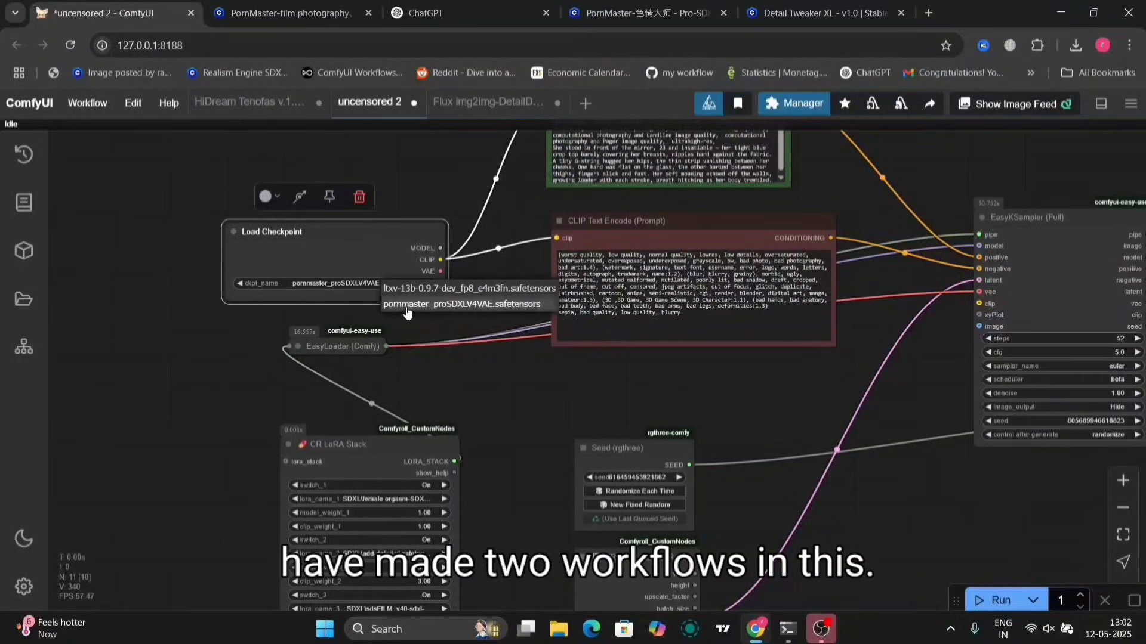
click(406, 306)
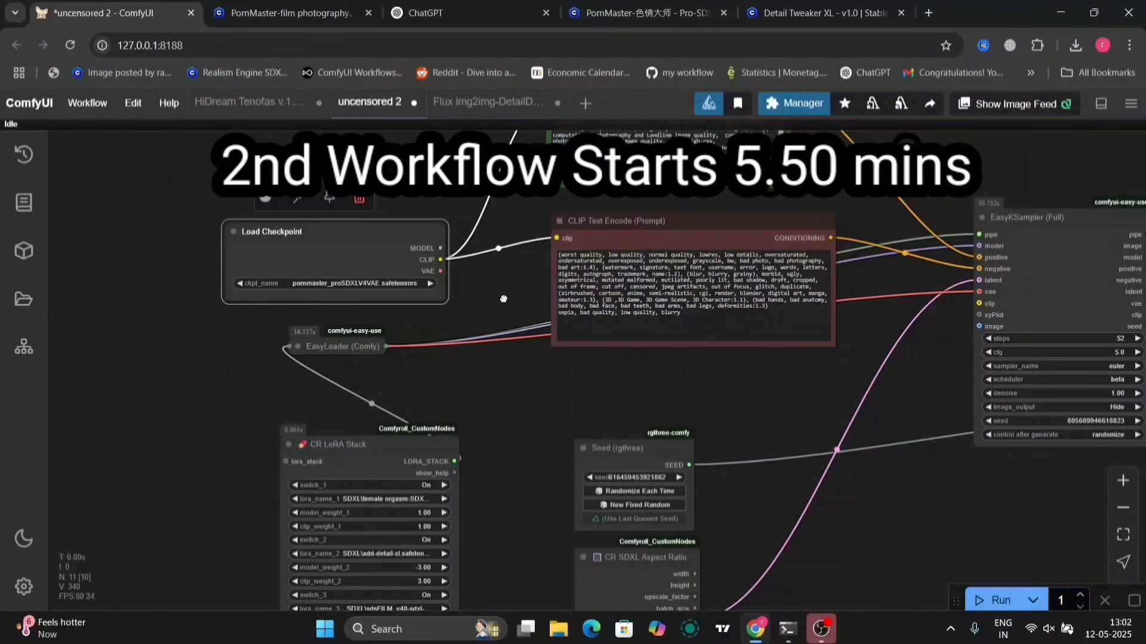
- Pan past the prompt nodes, selecting the positive CLIP Text Encode, to reach the LoRA stack
drag(503, 298, 338, 499)
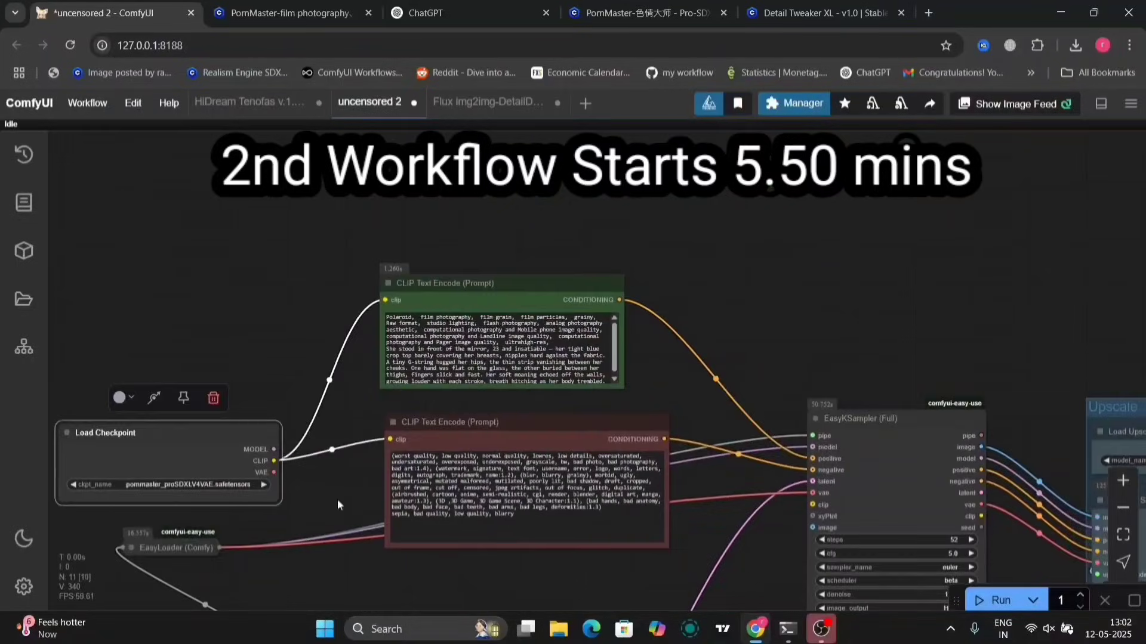
click(423, 283)
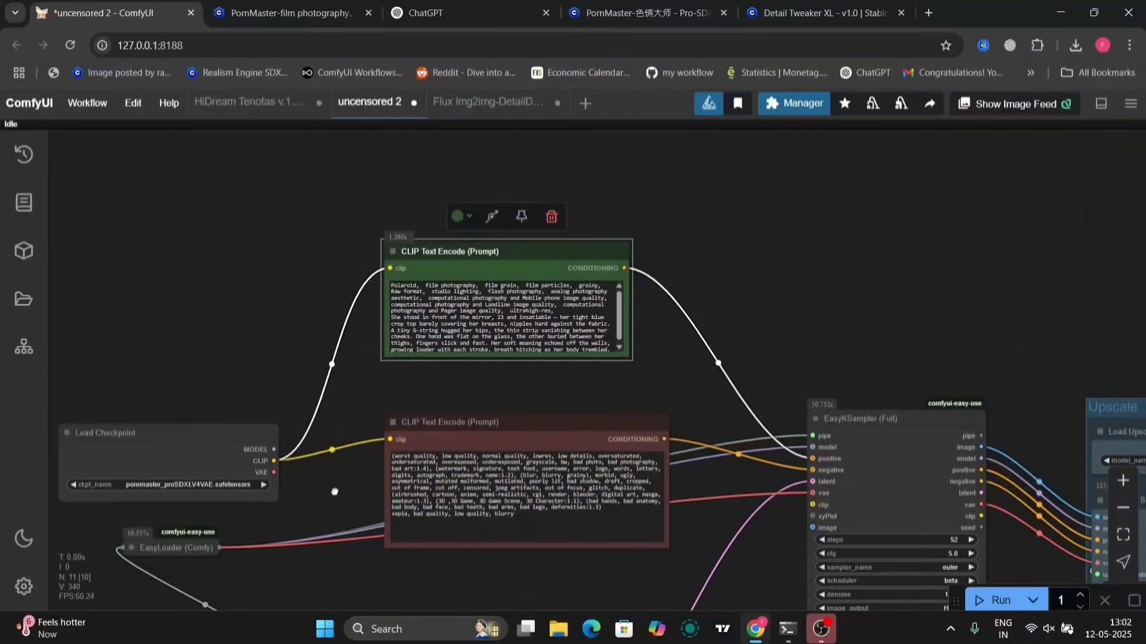
drag(335, 490, 523, 183)
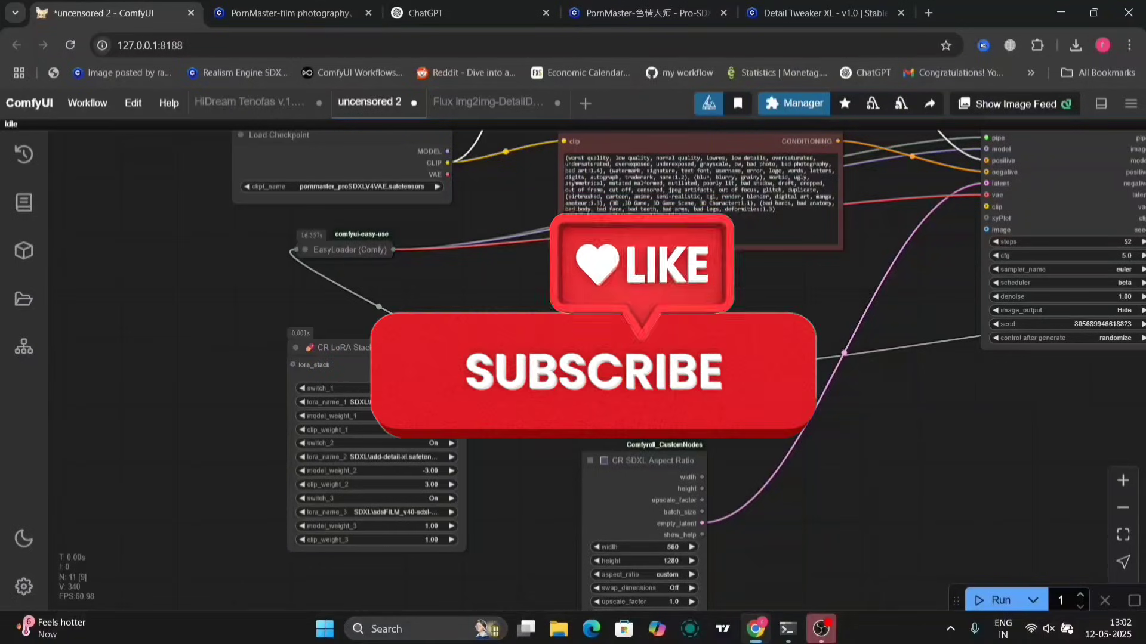
- Remove the EasyLoader (Comfy) node from the workflow
scroll(494, 376, up, 7)
drag(493, 376, 542, 443)
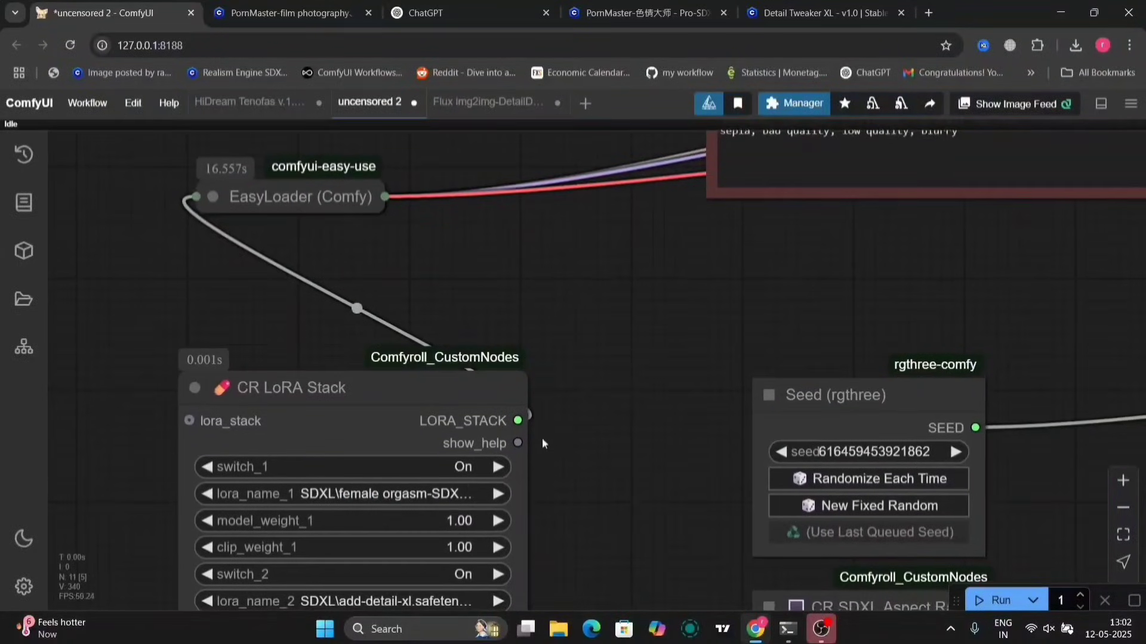
scroll(542, 442, down, 5)
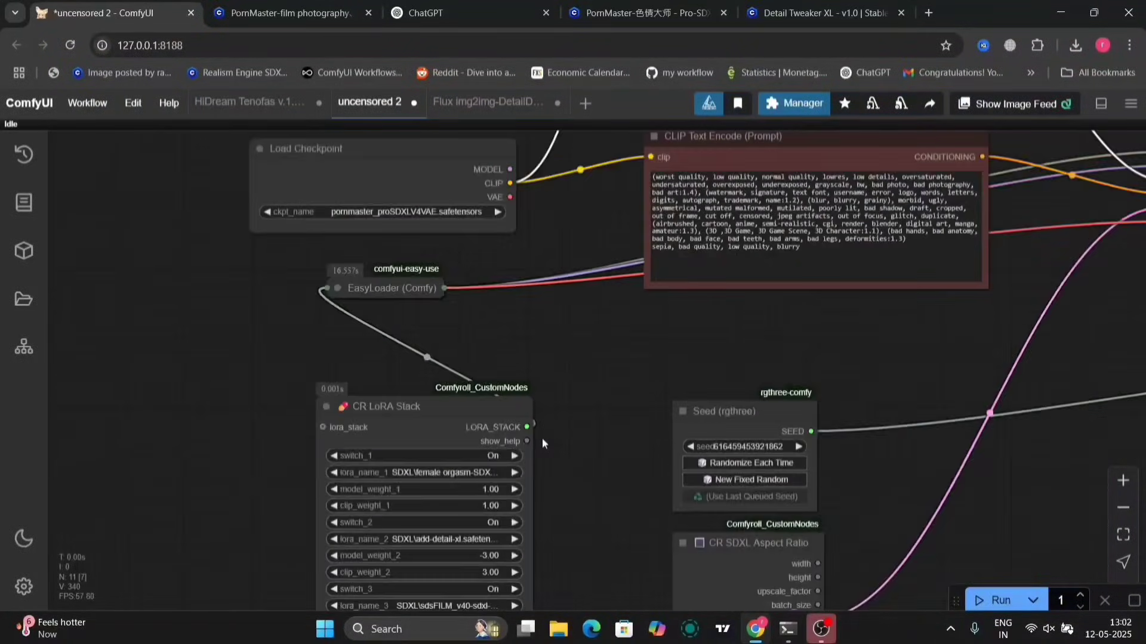
key(ctrl+z)
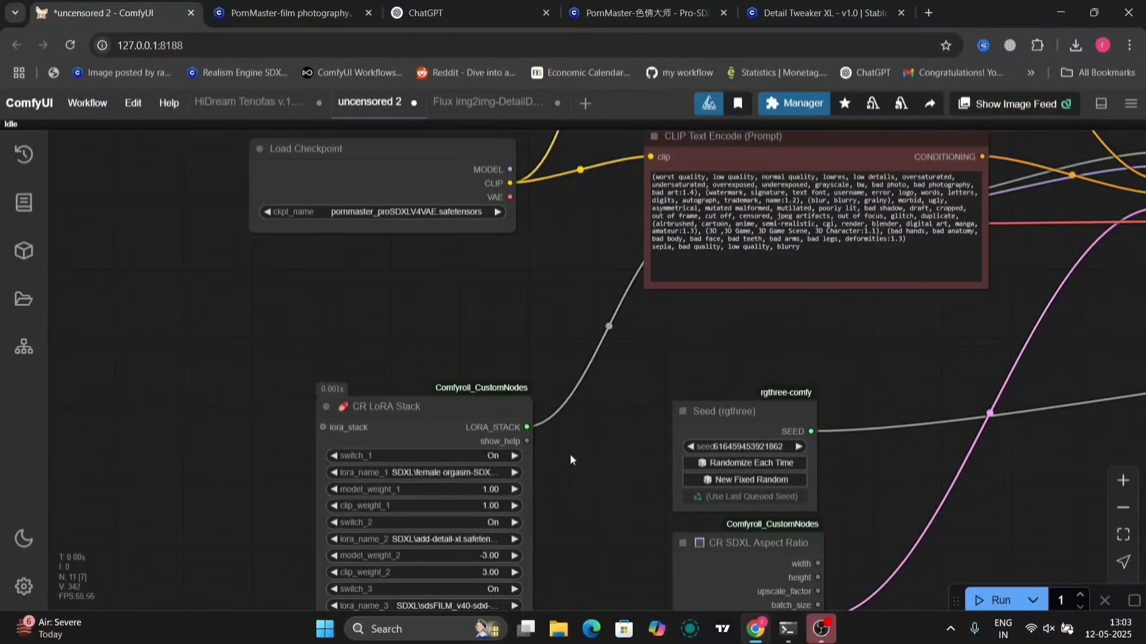
- Check the first two CR LoRA Stack slots, leaving their LoRA choices unchanged
drag(570, 453, 579, 424)
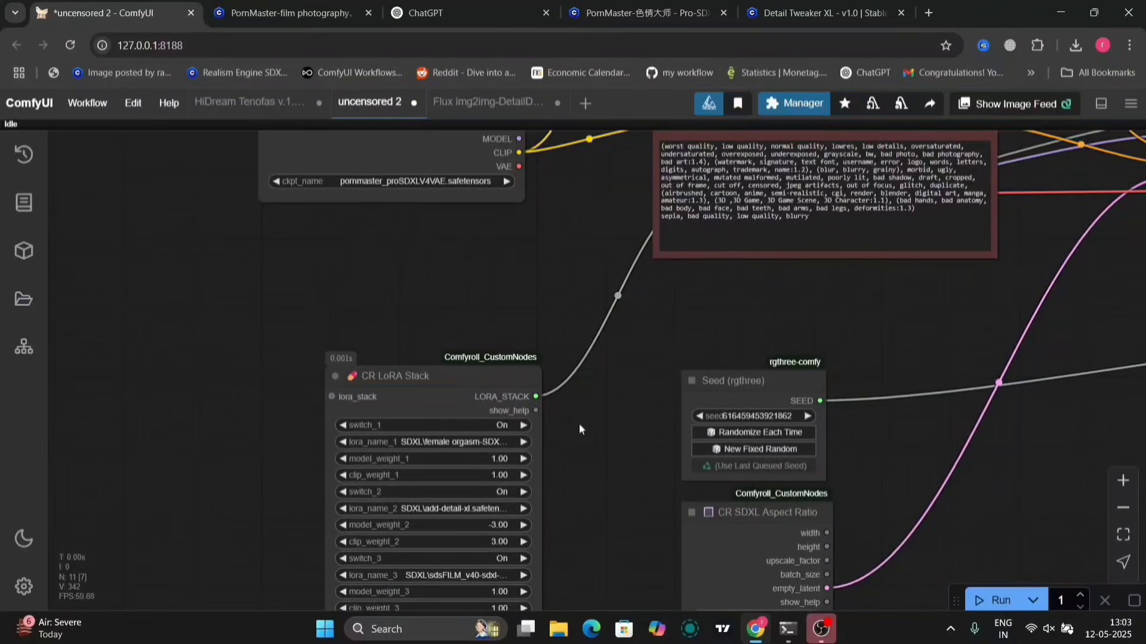
click(474, 439)
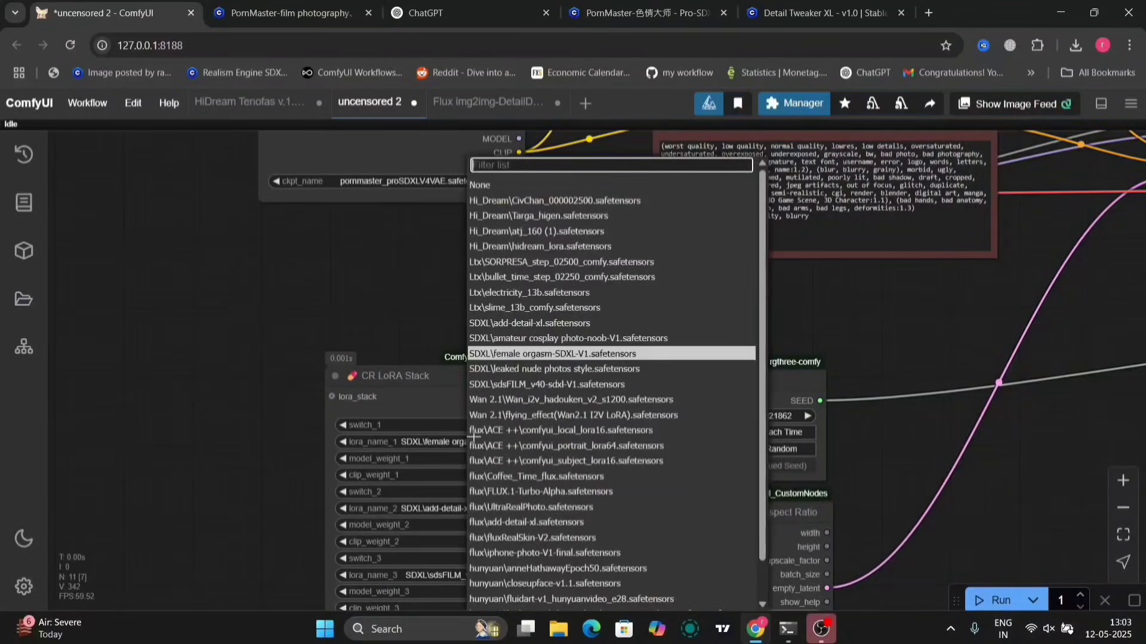
click(514, 354)
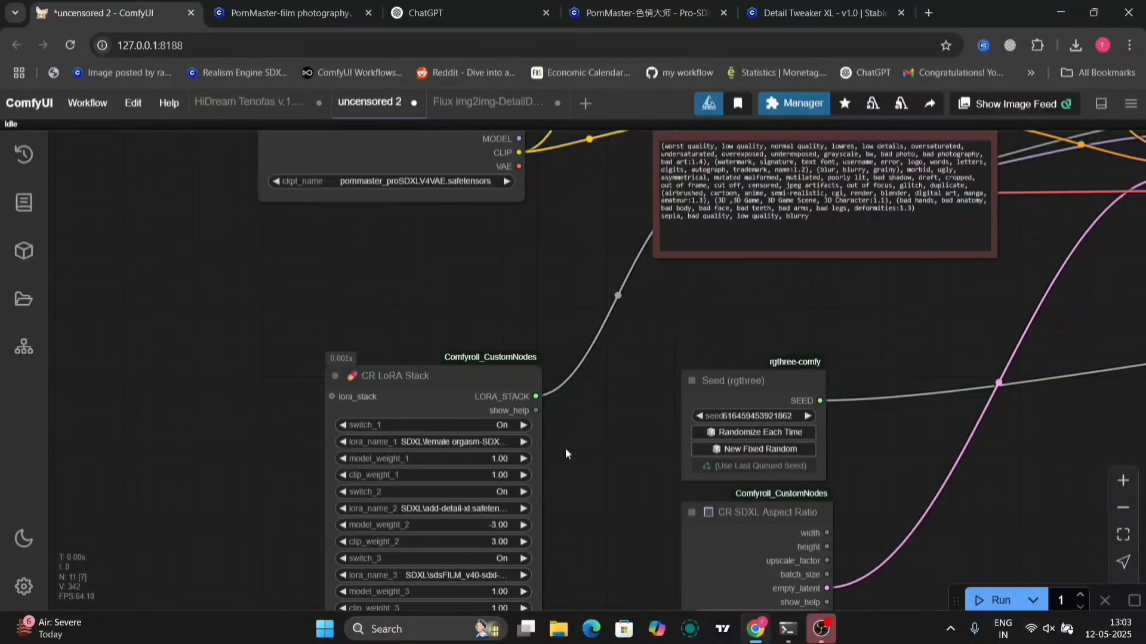
drag(563, 494, 572, 452)
click(493, 459)
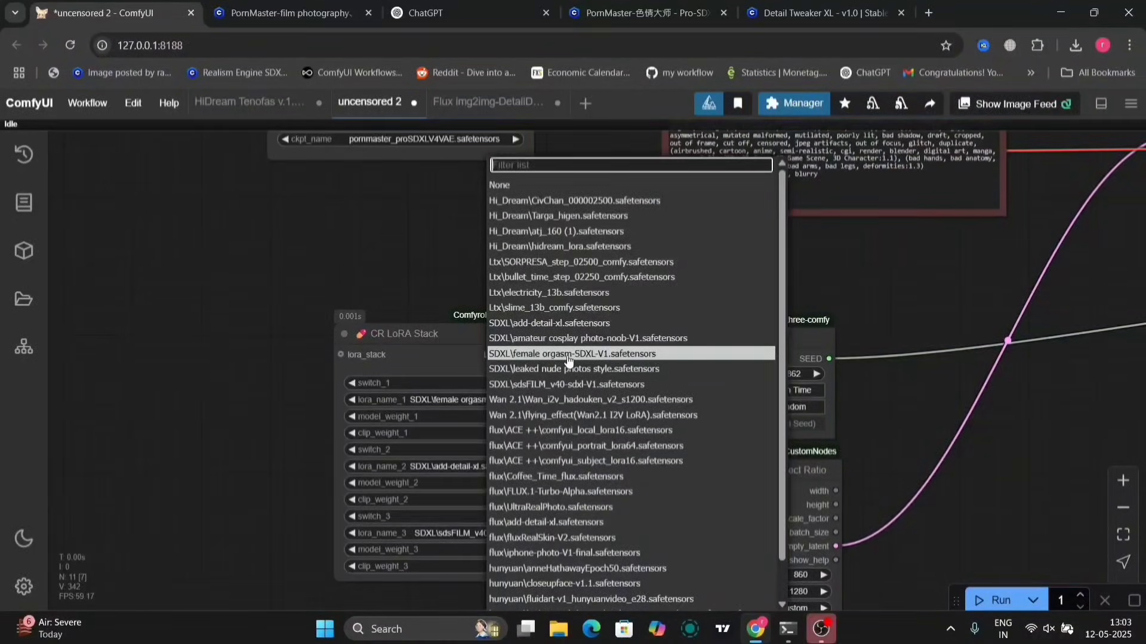
click(424, 283)
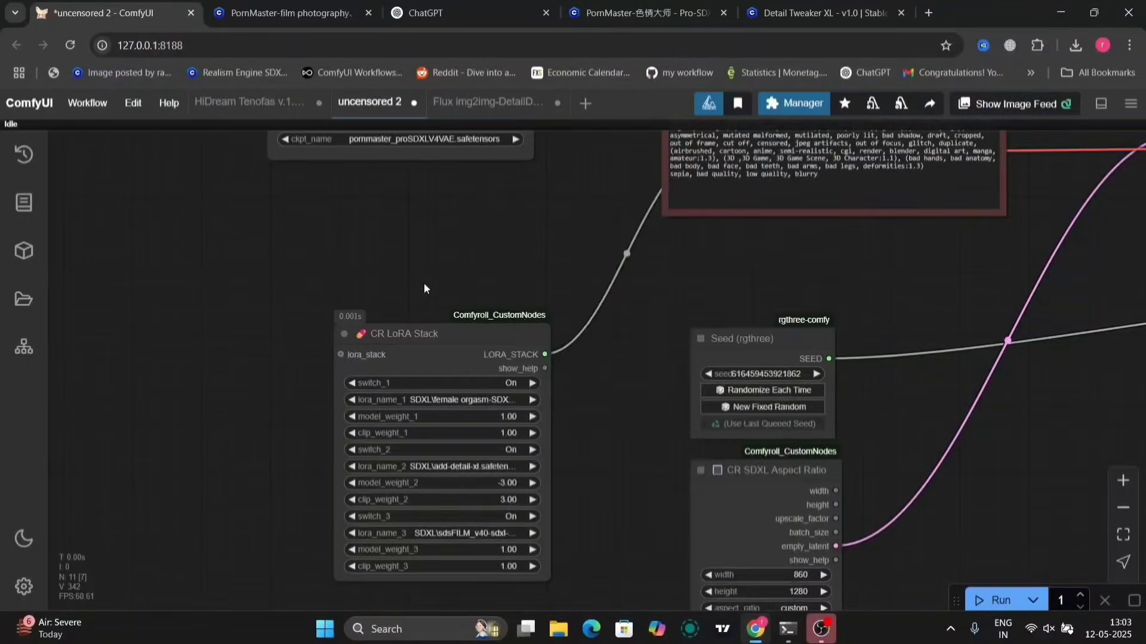
- Inspect the Detail Tweaker XL example comparison image, then go back to ComfyUI
click(822, 4)
scroll(555, 366, up, 3)
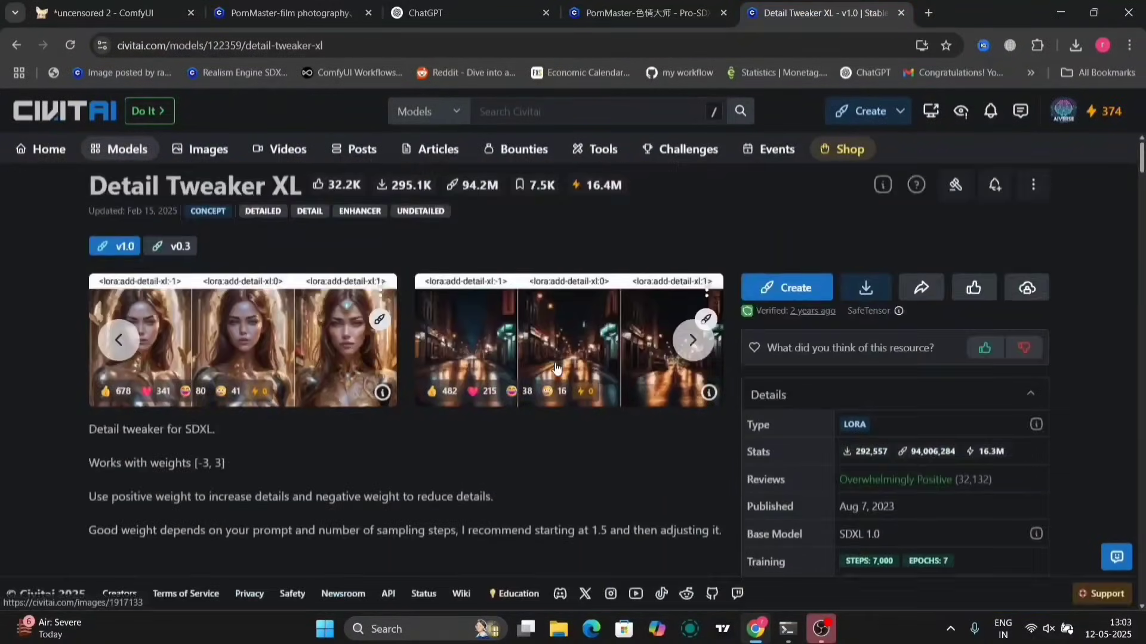
click(693, 340)
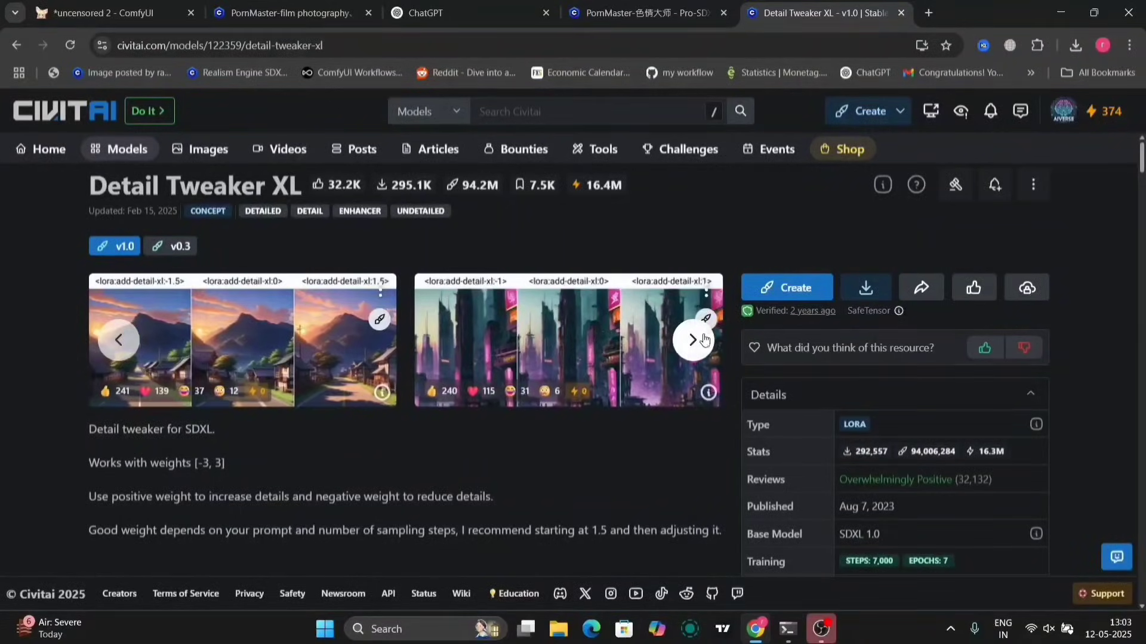
click(317, 385)
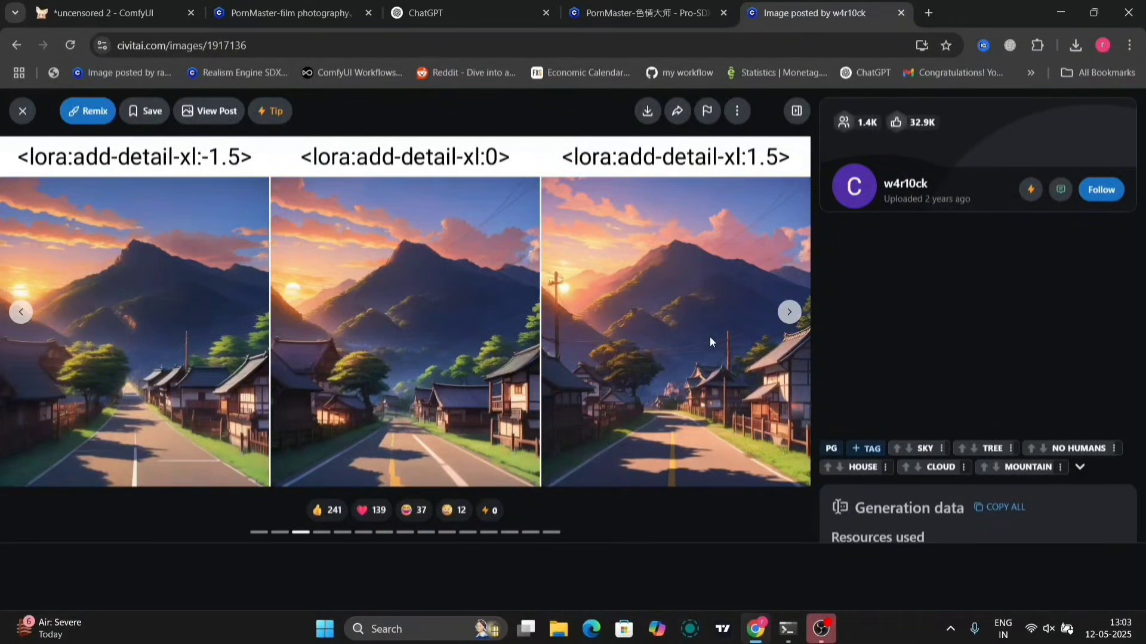
click(20, 121)
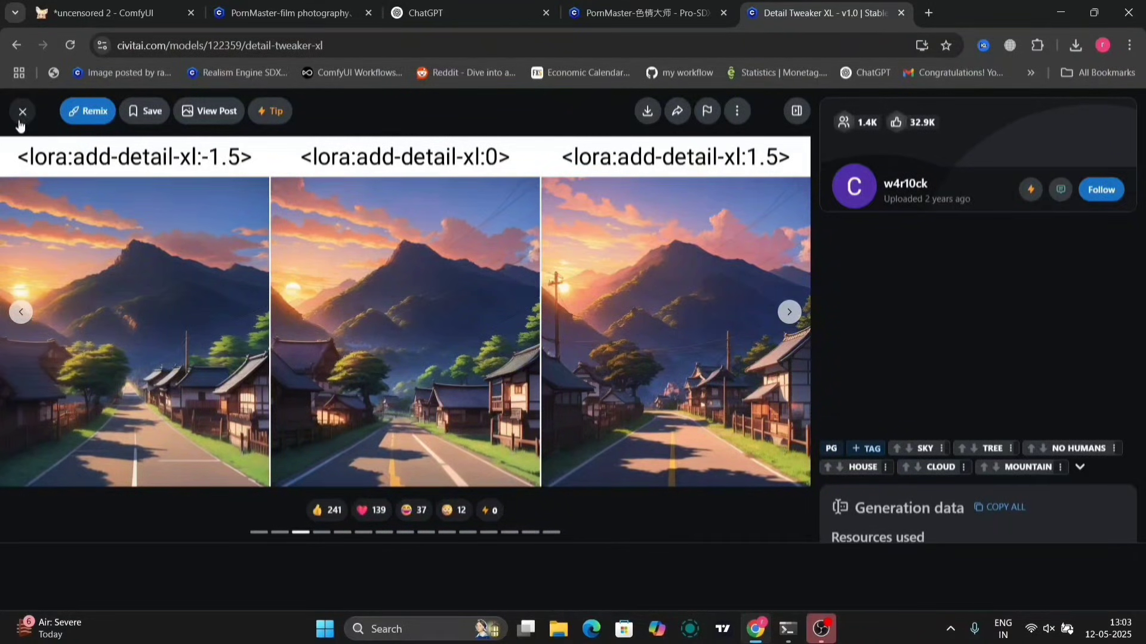
click(624, 5)
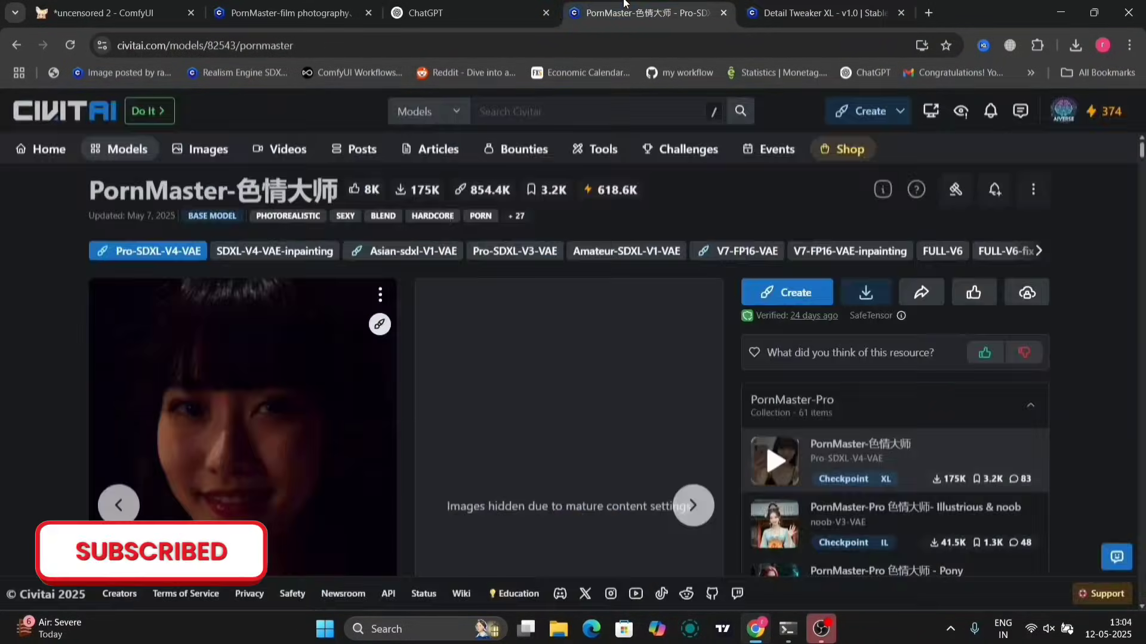
key(ctrl+1)
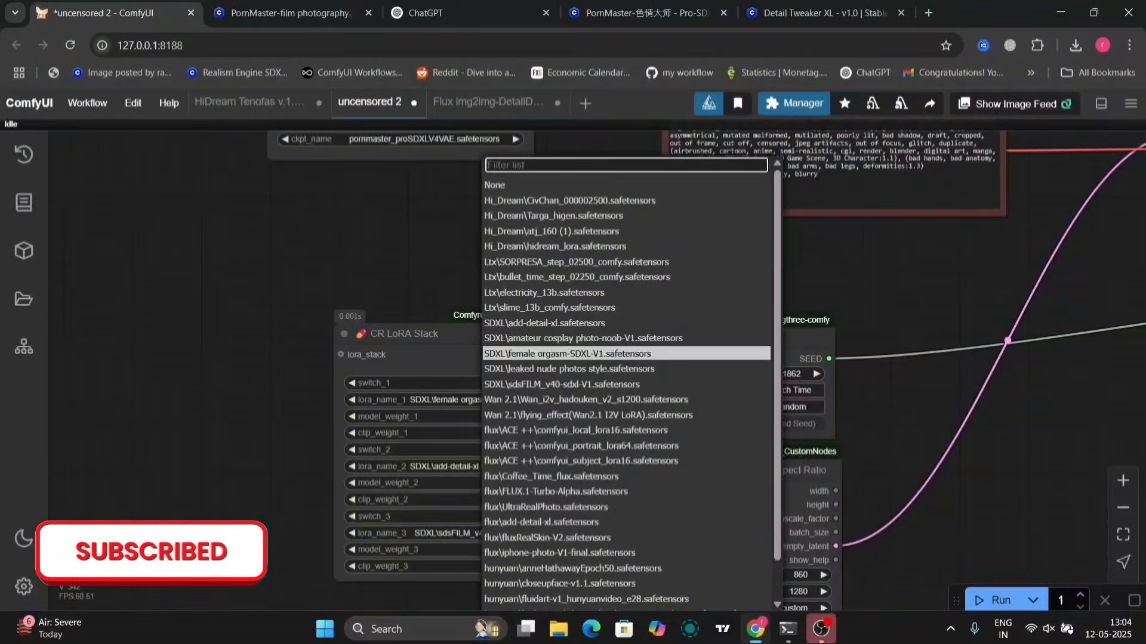
- Step through the film-photography LoRA's sample images up to the night harbour shot
click(304, 12)
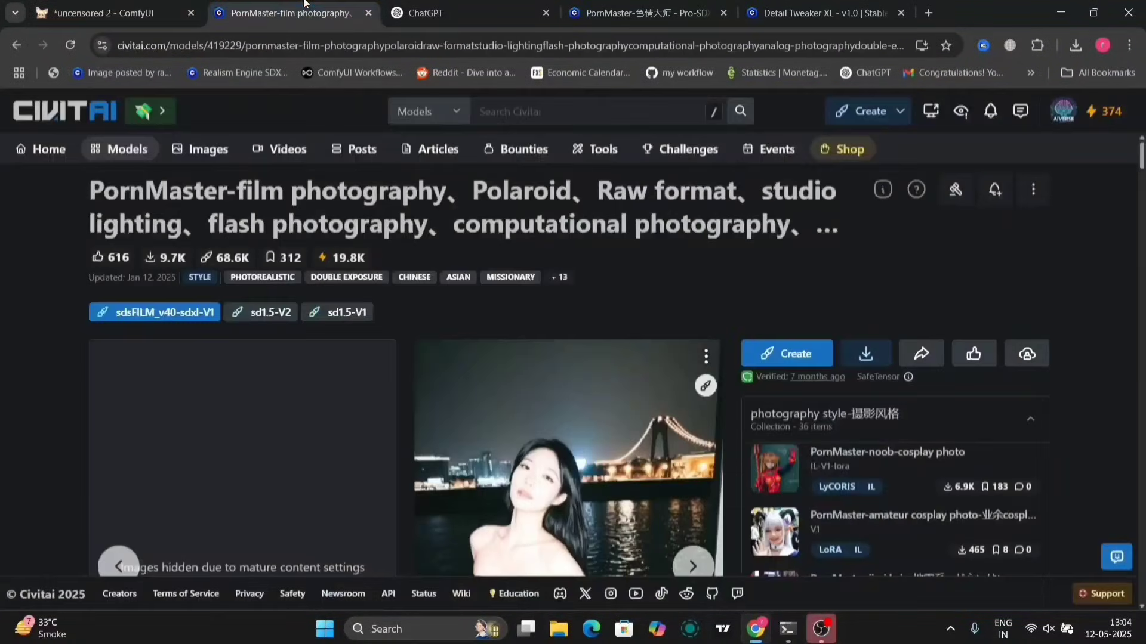
scroll(610, 328, down, 3)
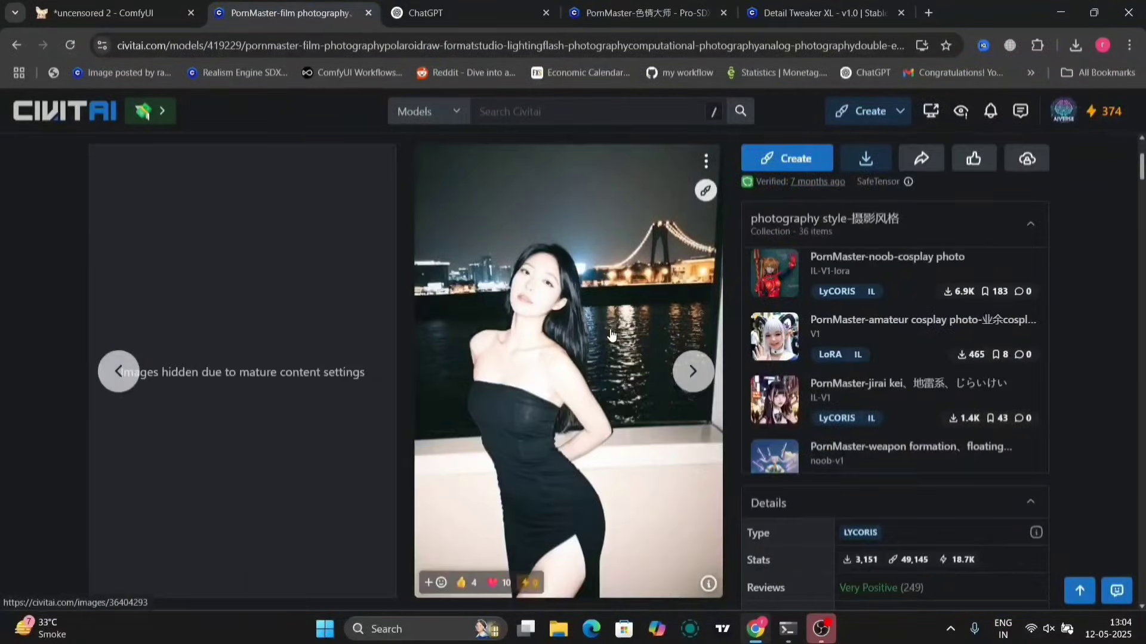
click(693, 371)
click(692, 372)
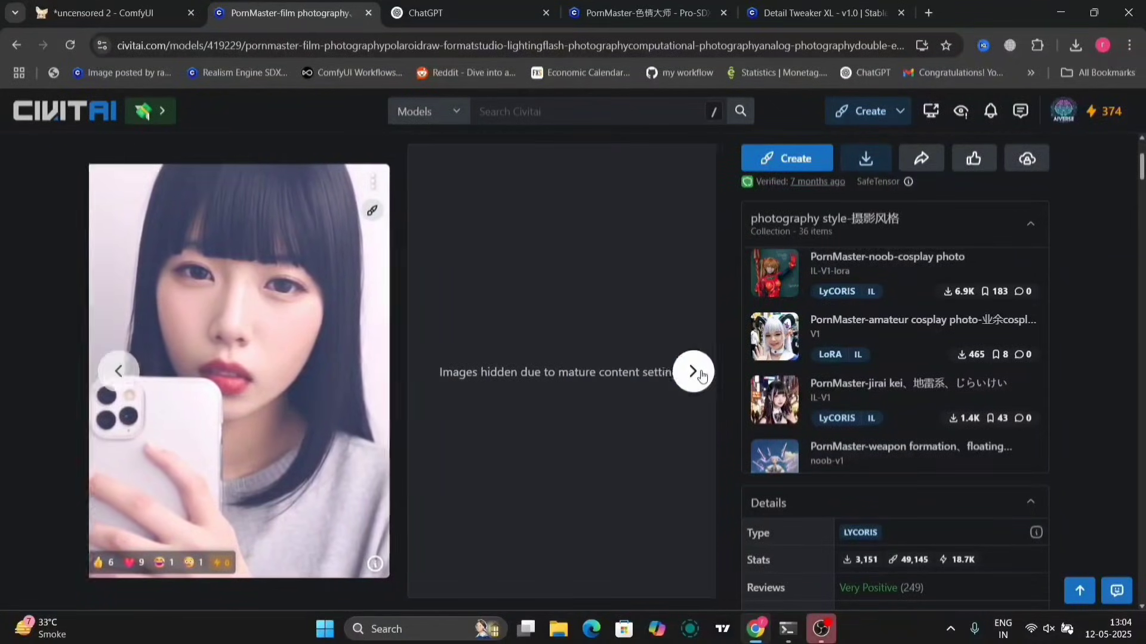
click(701, 375)
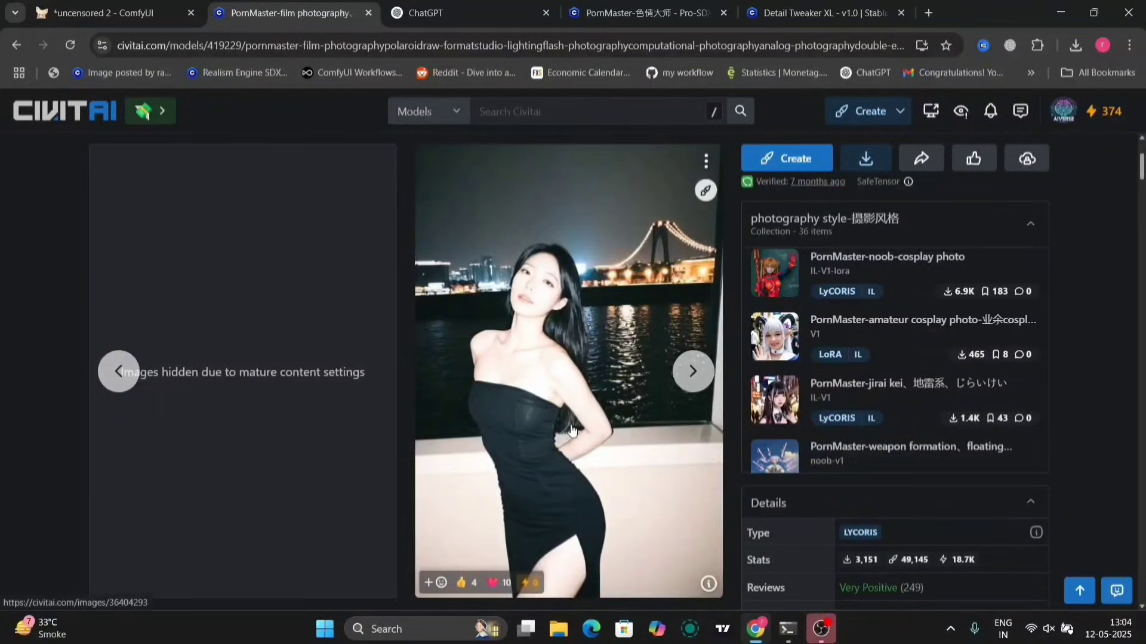
scroll(572, 428, up, 1)
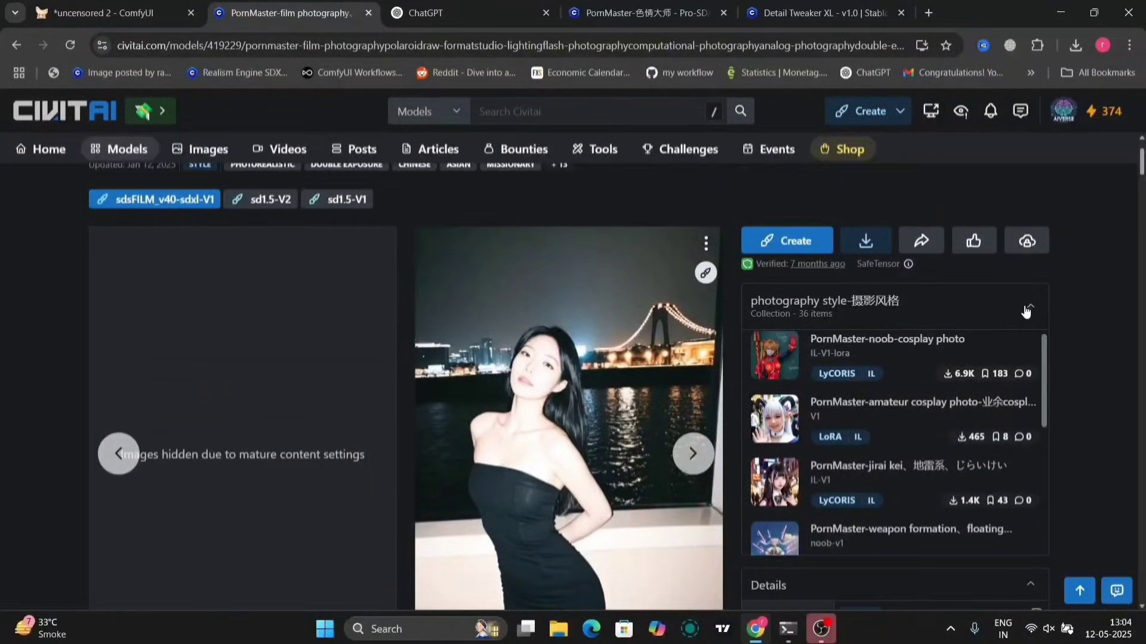
- Collapse the collection panel, read the LoRA's Trigger Words, and return to ComfyUI
click(1025, 311)
scroll(933, 456, down, 2)
scroll(934, 460, down, 1)
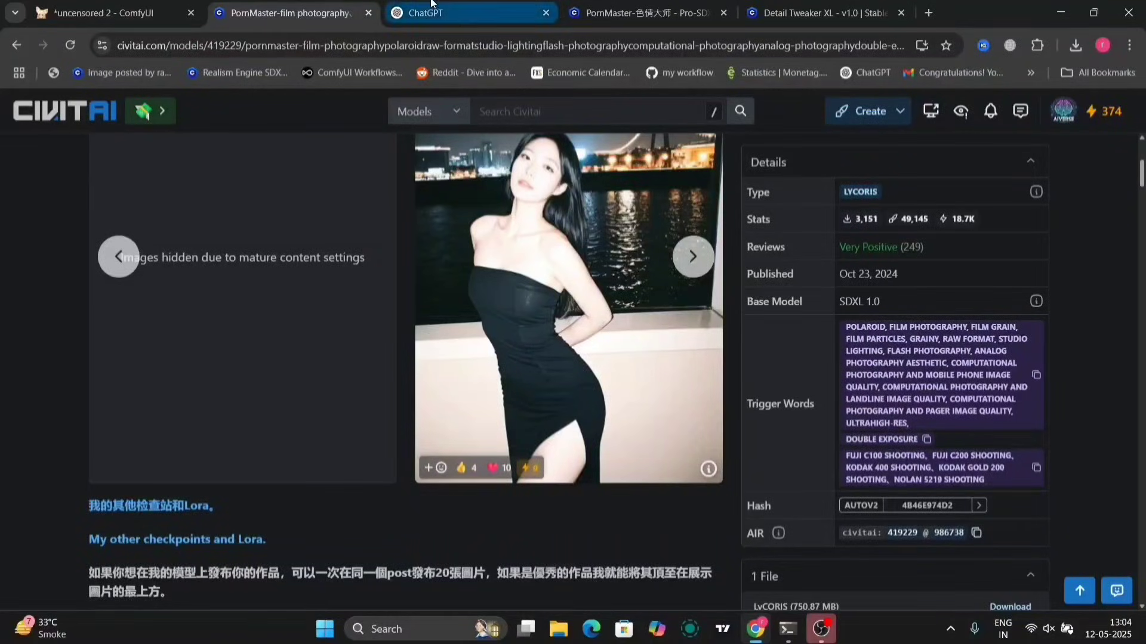
click(82, 7)
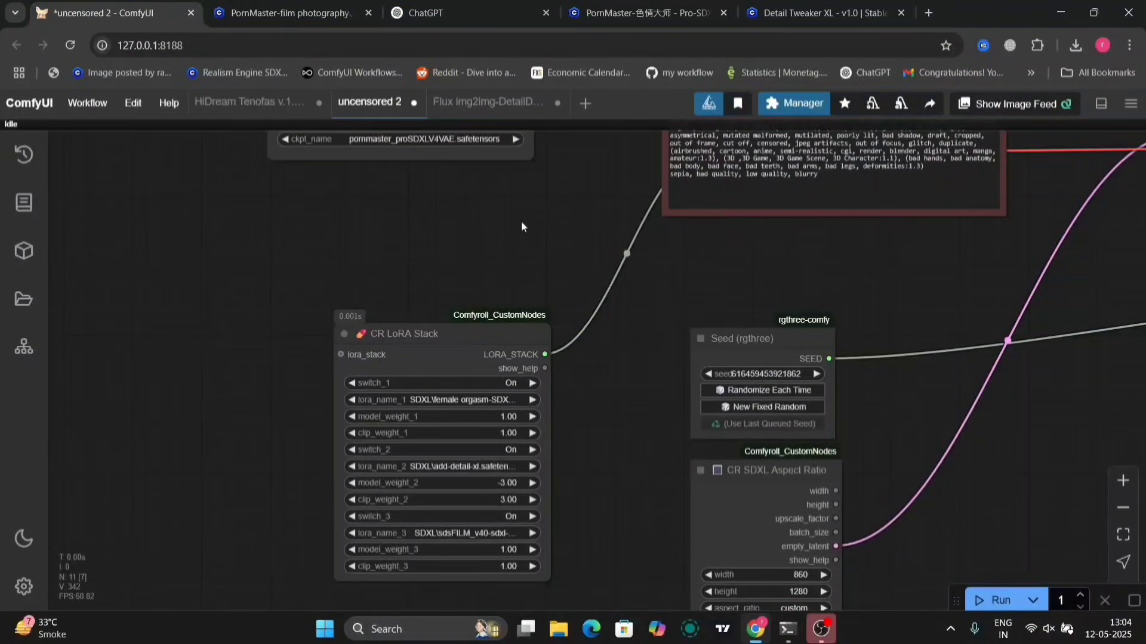
- Resize the positive CLIP Text Encode node so its full prompt text shows
drag(521, 222, 238, 508)
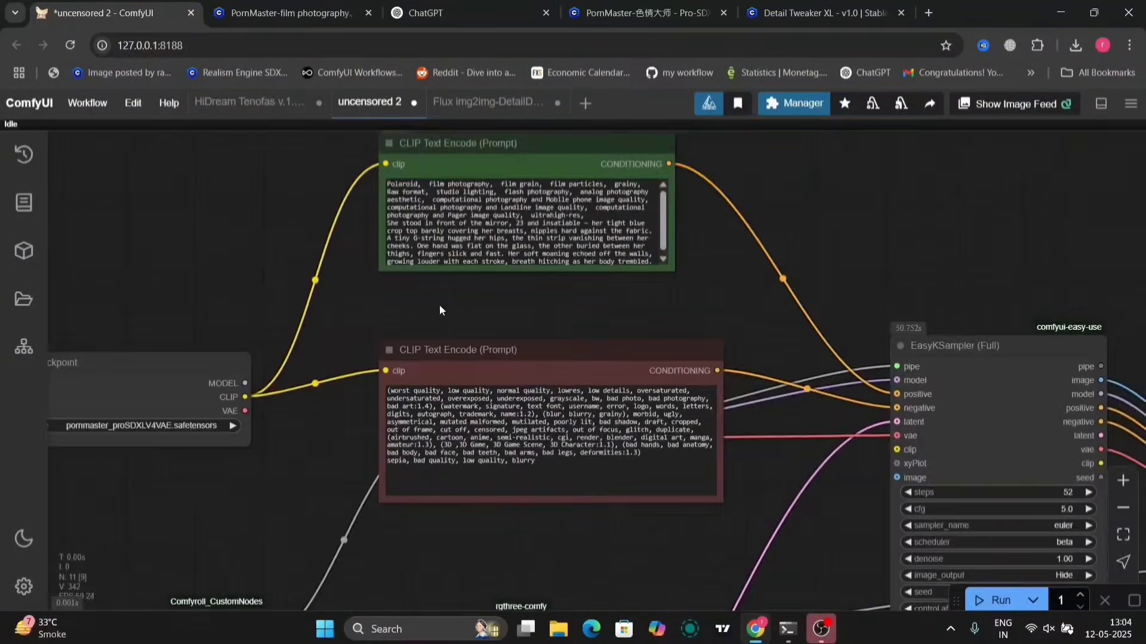
drag(446, 299, 431, 352)
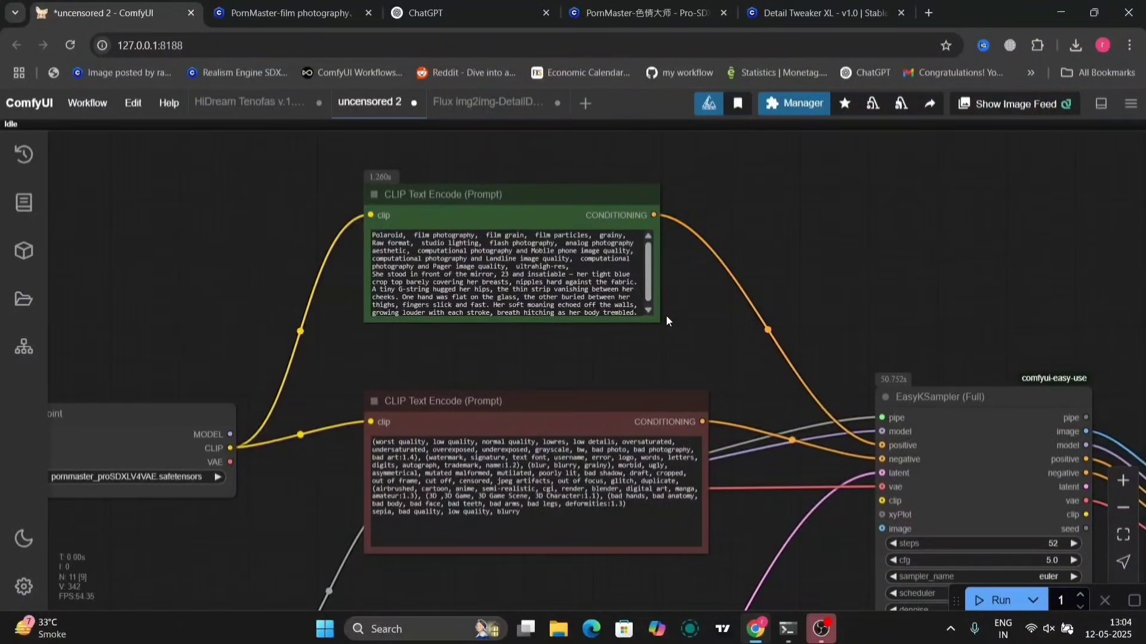
drag(659, 322, 738, 372)
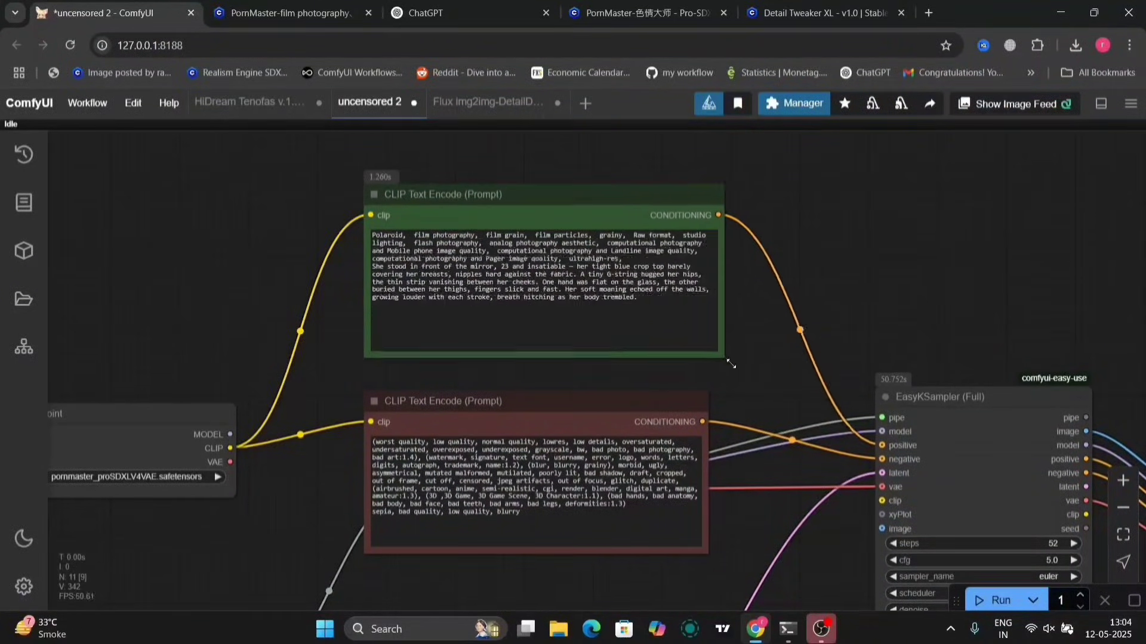
scroll(345, 353, up, 8)
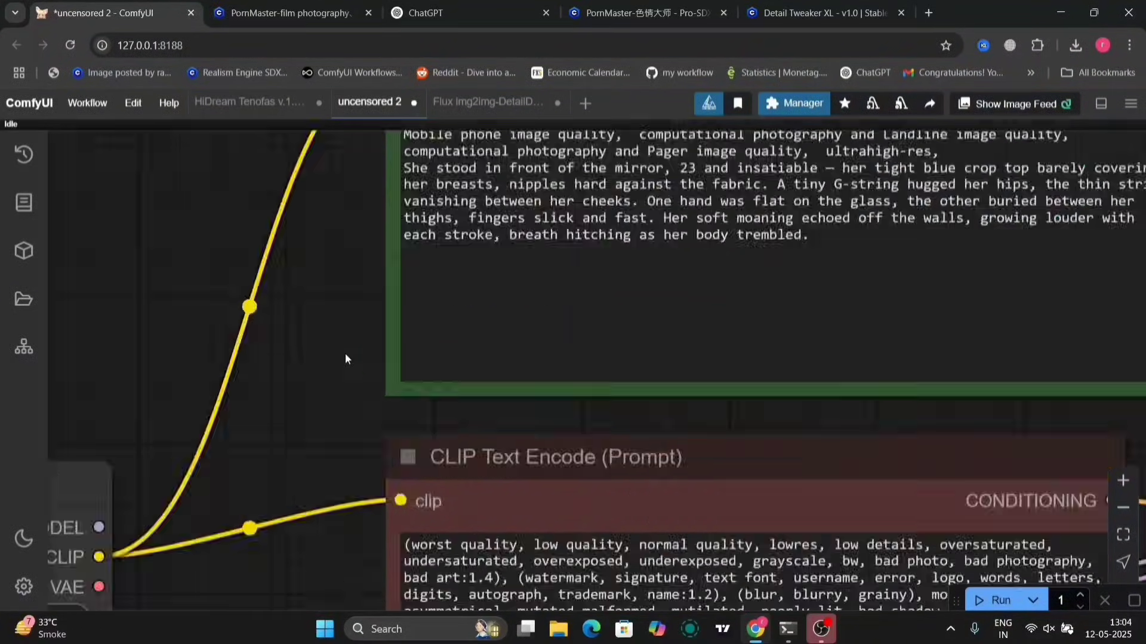
drag(326, 379, 210, 558)
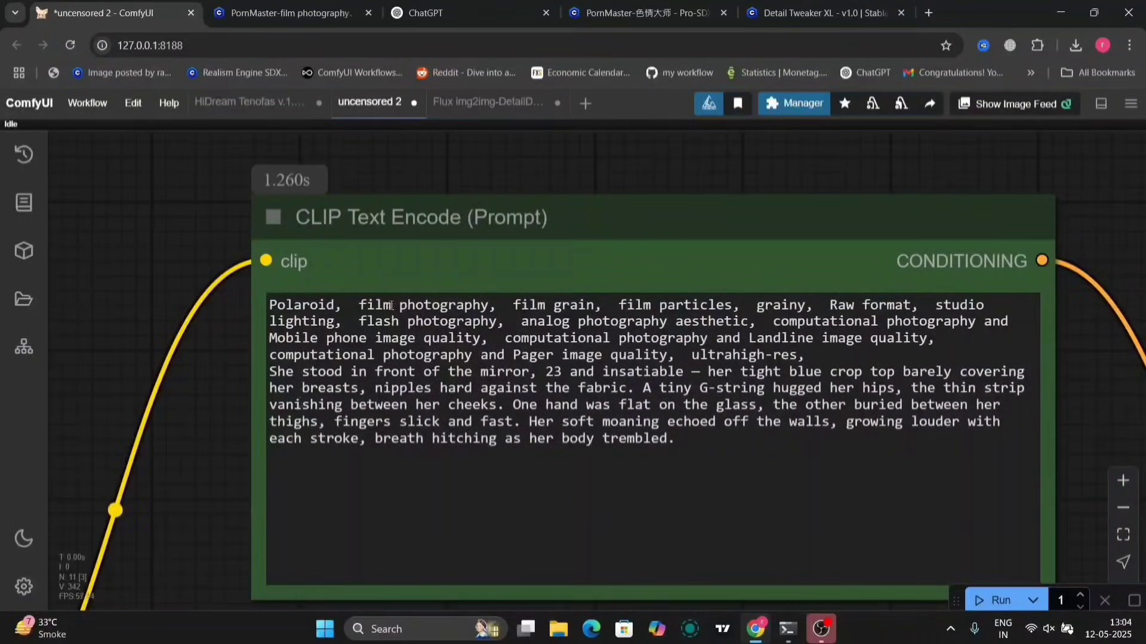
- Compare the prompt's scene description against the film-photography LoRA's trigger words
click(343, 5)
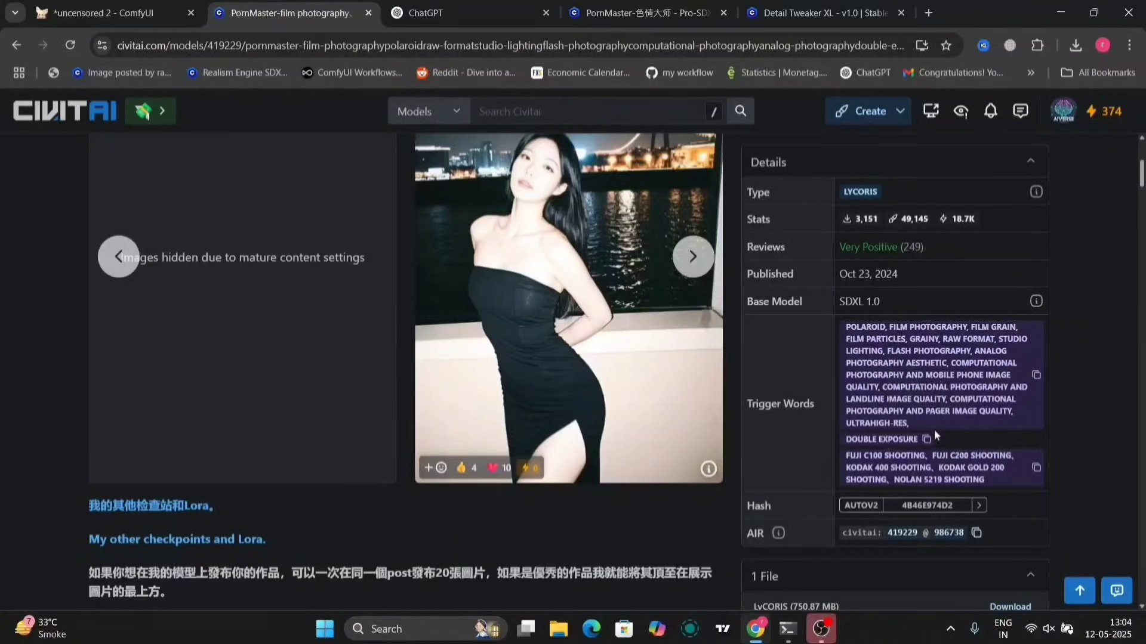
click(94, 3)
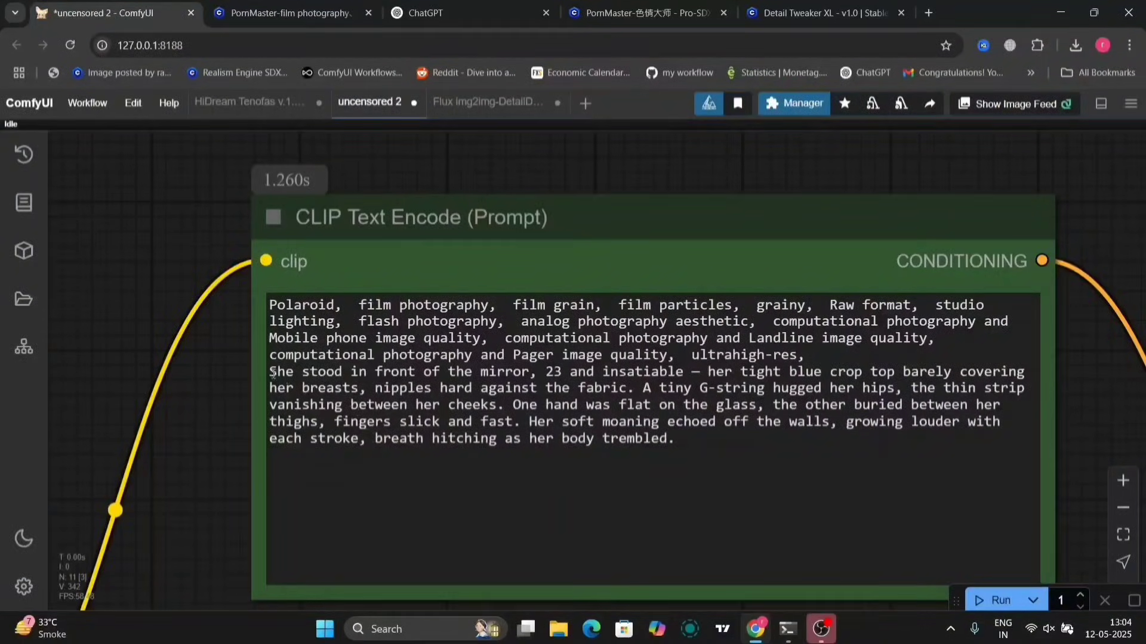
drag(271, 373, 683, 442)
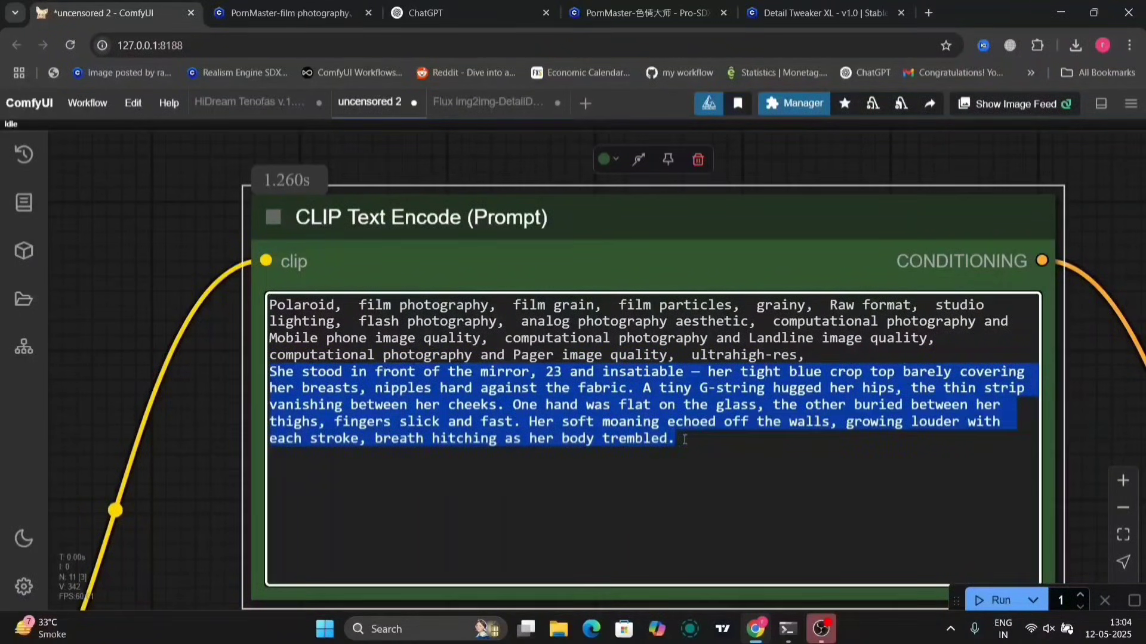
click(1088, 398)
- Move the Seed node up and to the right of the aspect ratio and LoRA nodes
scroll(1087, 398, down, 6)
drag(1087, 398, 886, 59)
drag(872, 388, 821, 114)
drag(494, 266, 658, 189)
- Place the CR SDXL Aspect Ratio node beside the EasyKSampler
scroll(657, 188, down, 3)
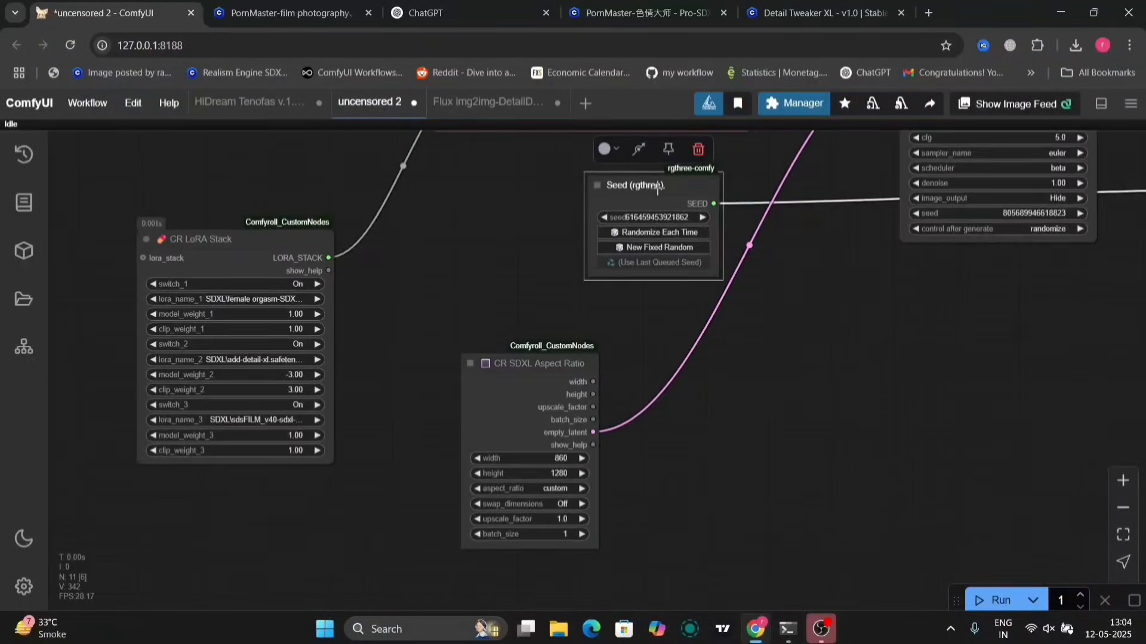
right_click(753, 327)
click(703, 366)
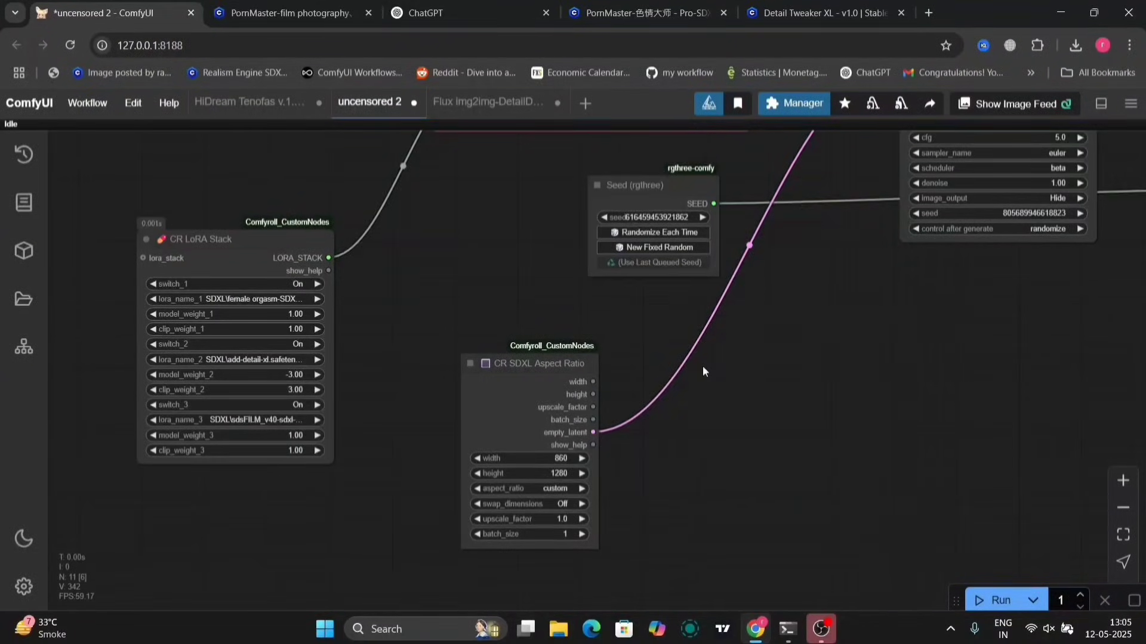
drag(703, 367, 538, 571)
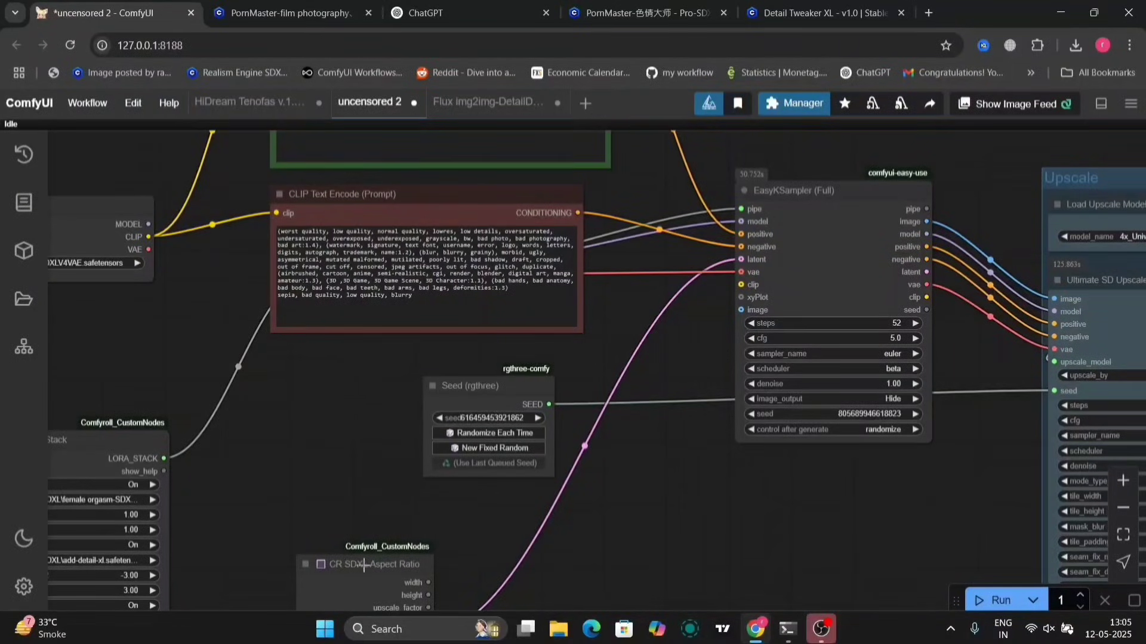
drag(364, 564, 632, 350)
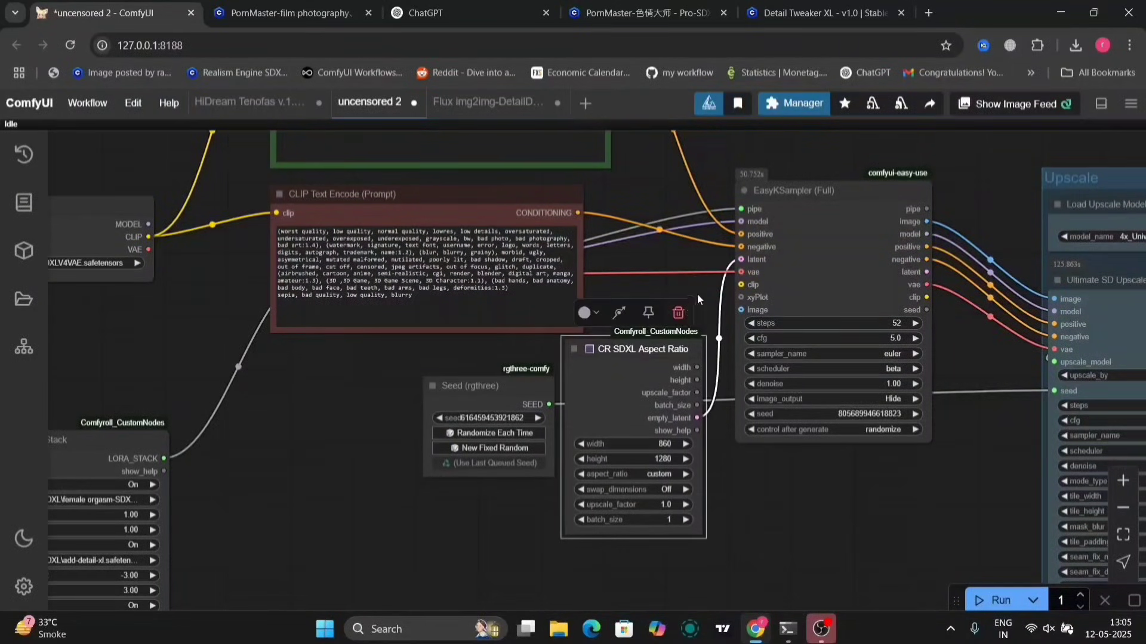
click(698, 262)
drag(698, 262, 613, 287)
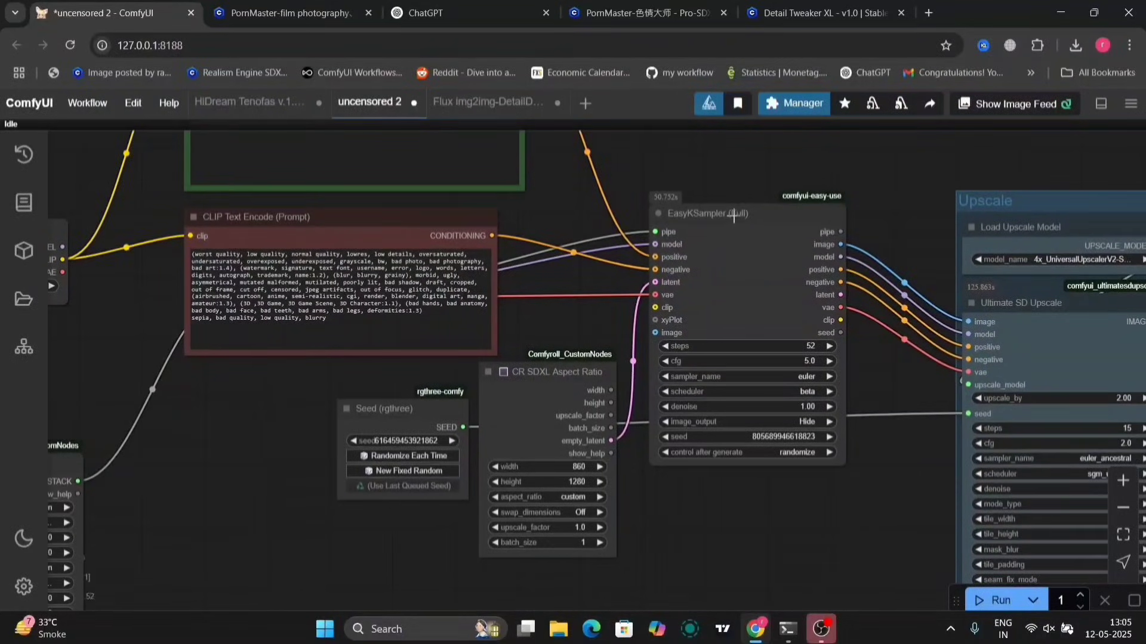
- Move EasyKSampler up and right, bringing the Preview Image node into view
drag(734, 215, 777, 200)
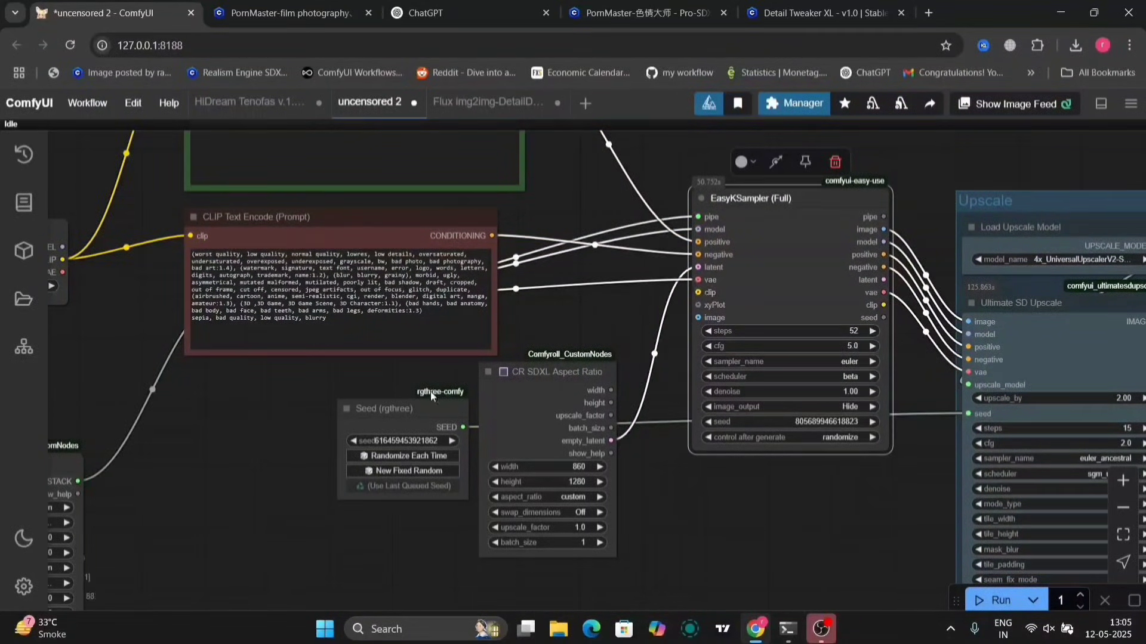
drag(432, 394, 421, 395)
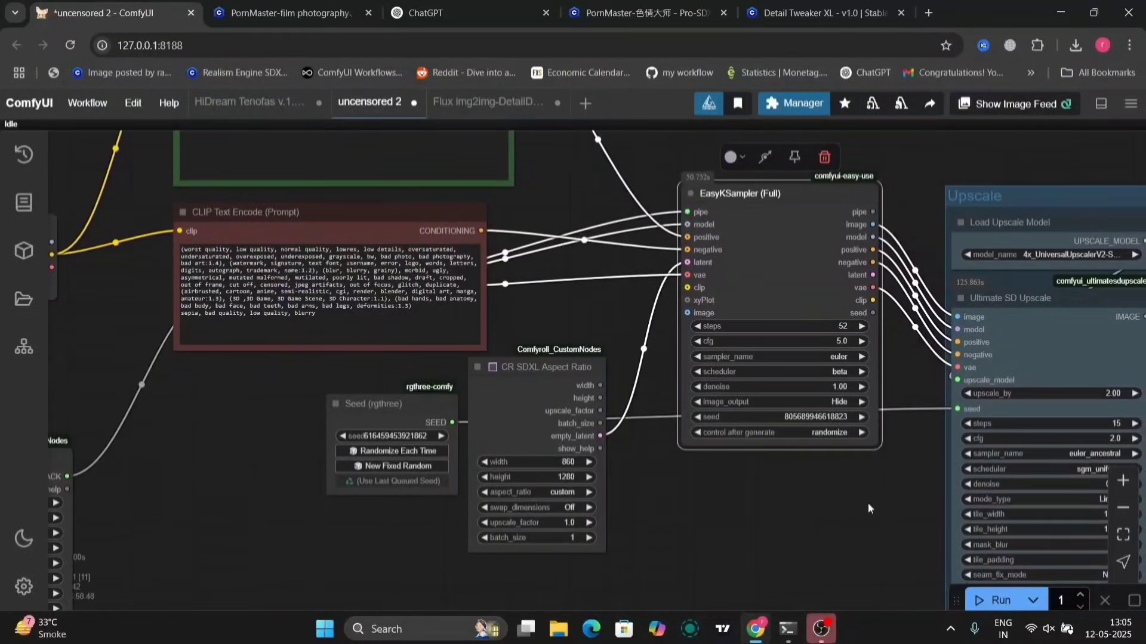
drag(868, 509, 712, 374)
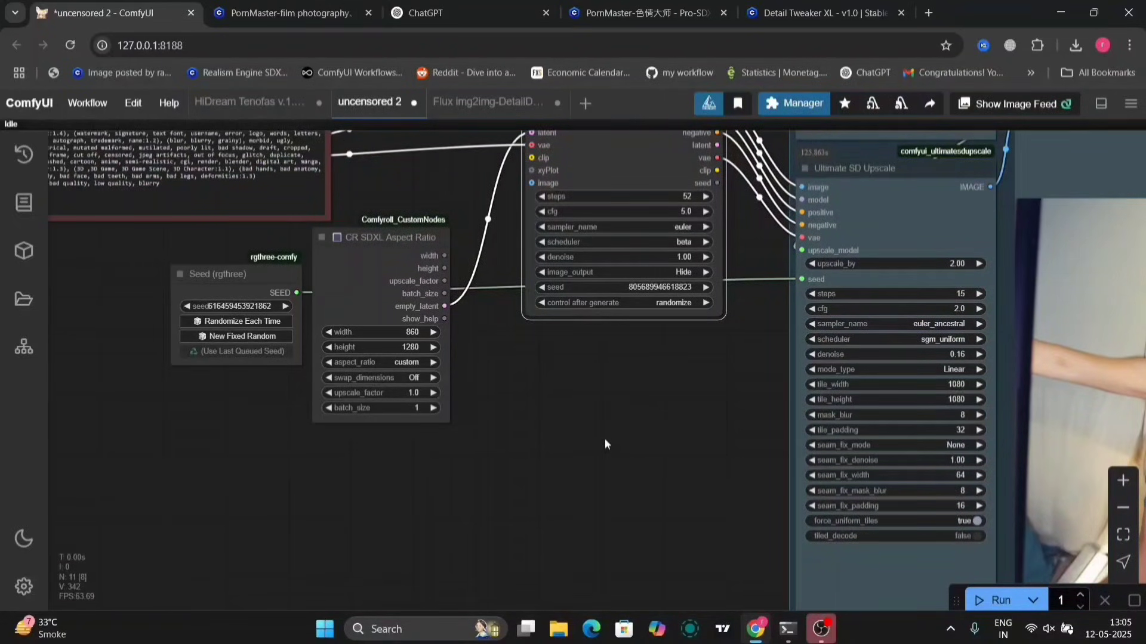
- Open and dismiss the upscale_by entry box, keeping the value at 2.00
click(871, 266)
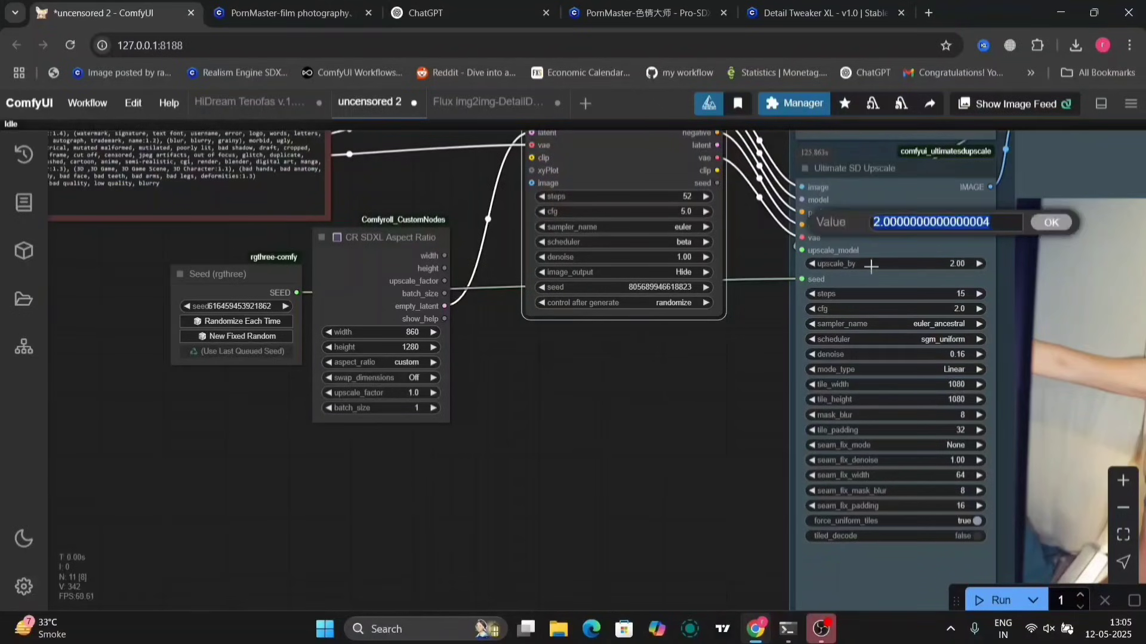
click(776, 261)
scroll(776, 255, up, 5)
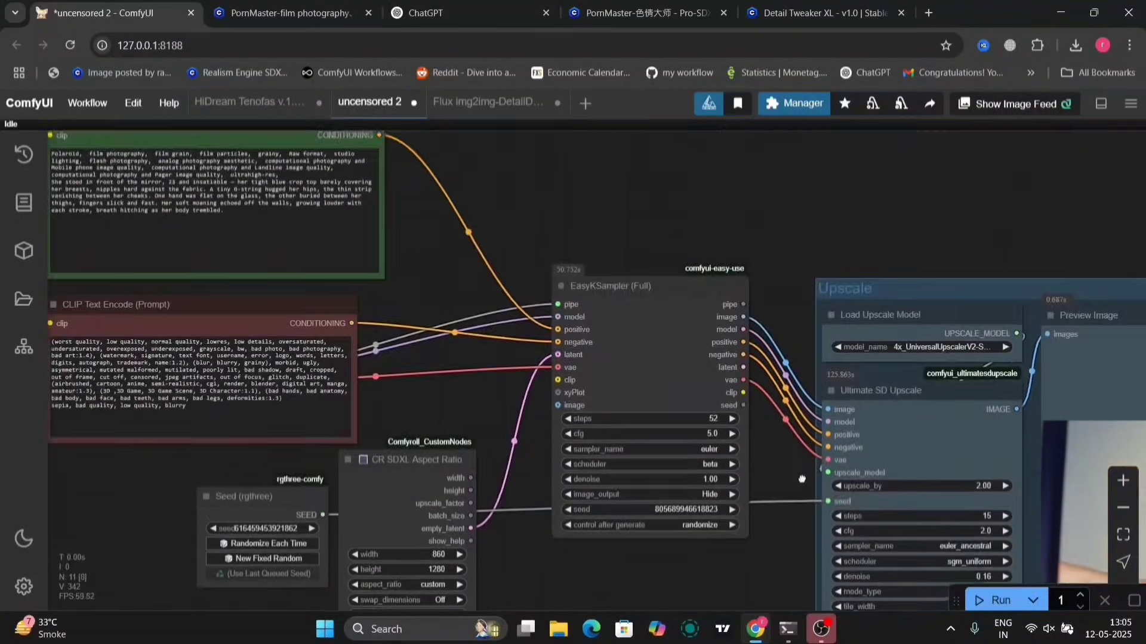
drag(1001, 206, 569, 192)
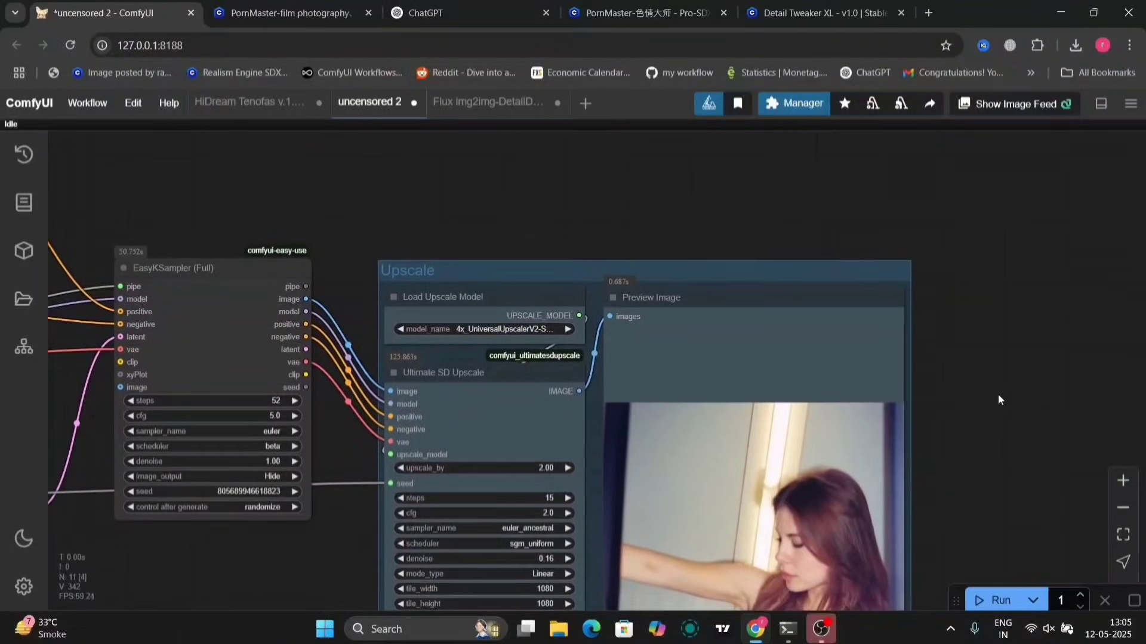
drag(998, 395, 997, 387)
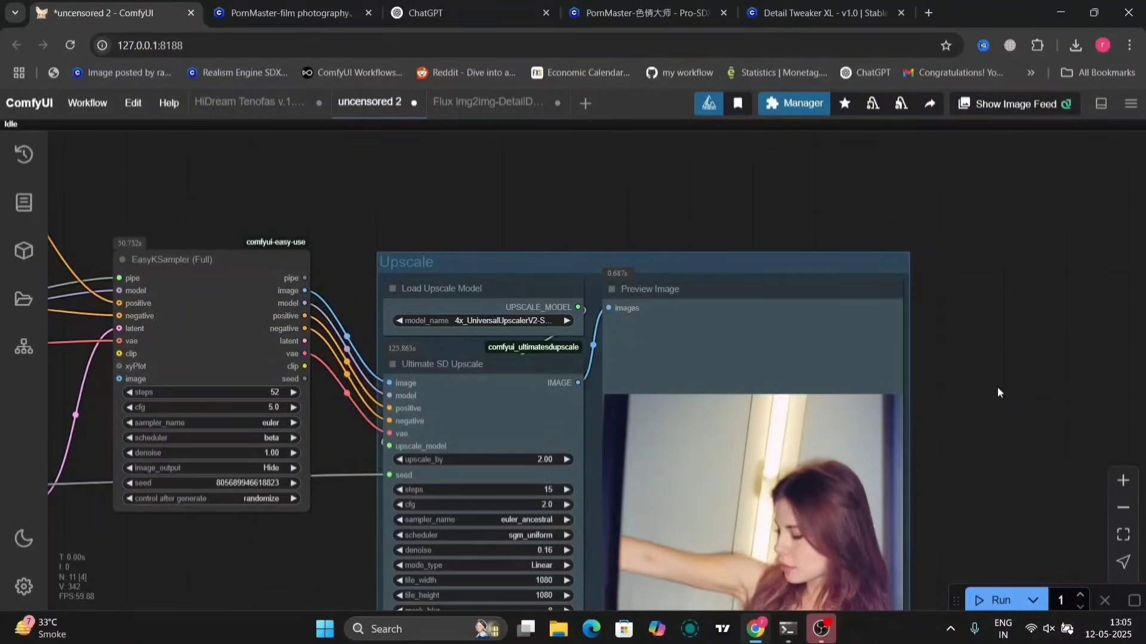
drag(997, 387, 997, 395)
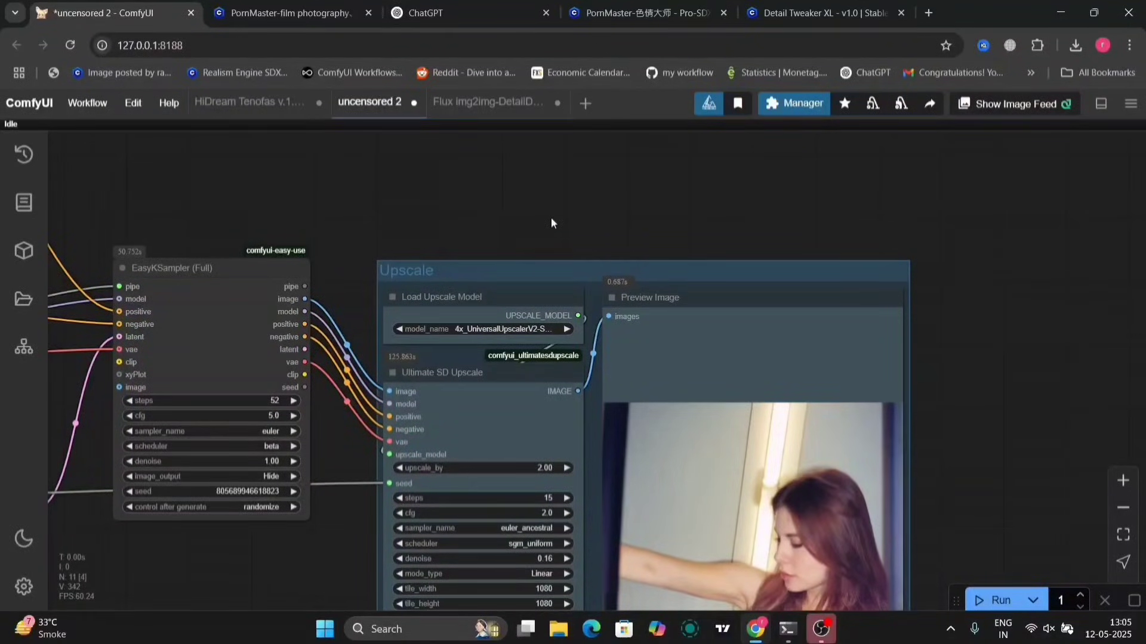
- Review the remaining Ultimate SD Upscale settings: 15 steps, cfg 2.0, denoise 0.16
scroll(550, 217, up, 3)
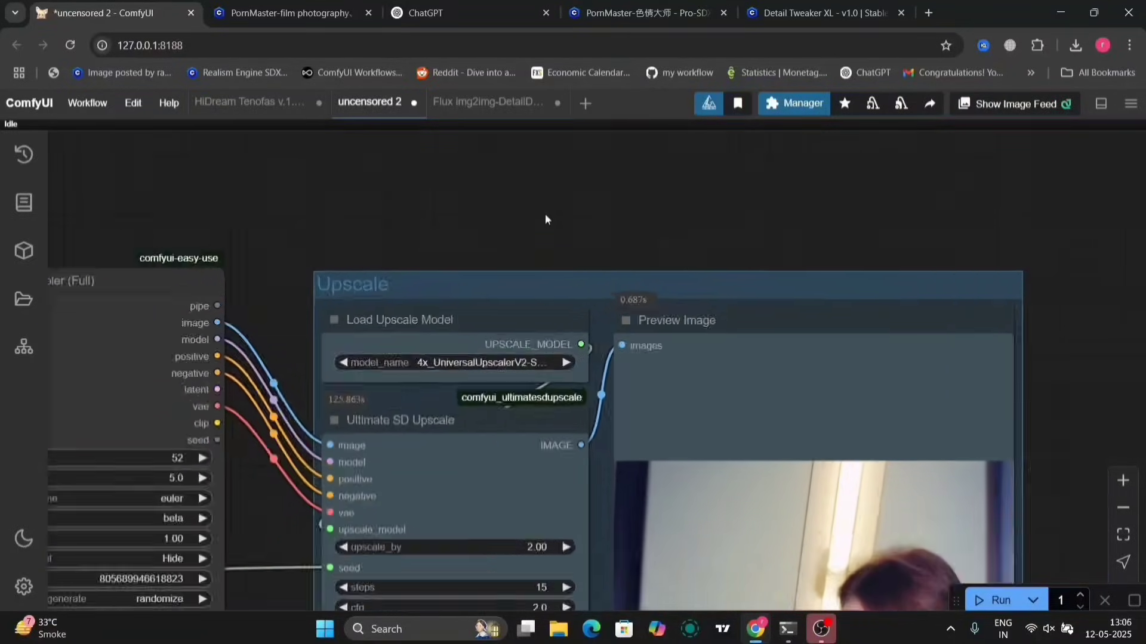
scroll(546, 215, up, 1)
scroll(774, 228, down, 3)
scroll(774, 228, right, 3)
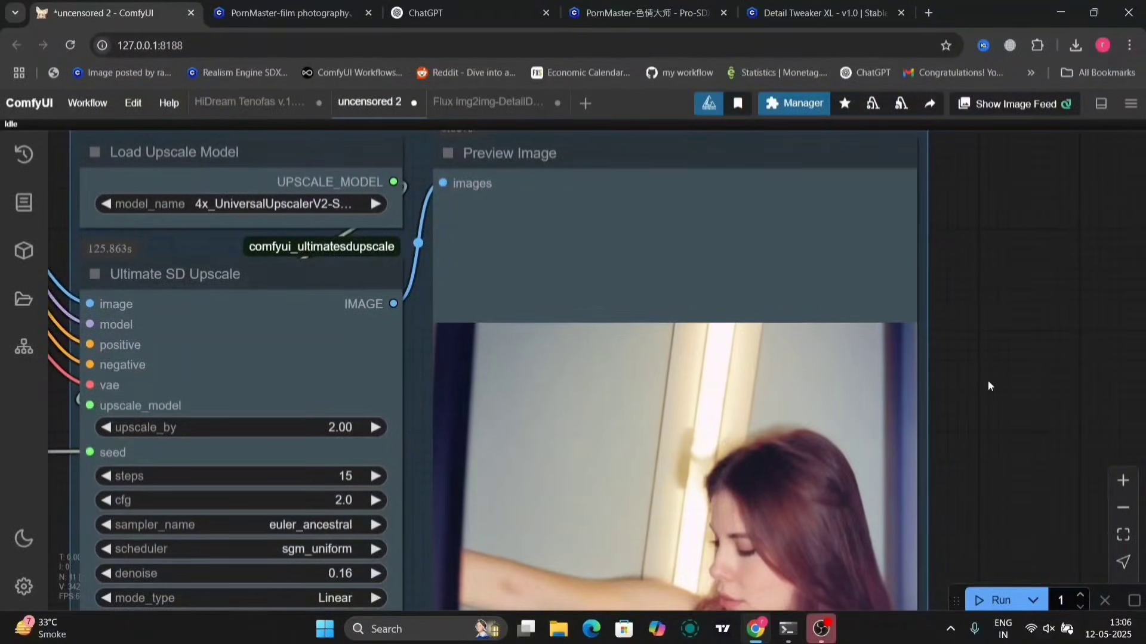
drag(988, 386, 1035, 524)
- Pan back past EasyKSampler to show the checkpoint loader and whole CR LoRA Stack
drag(511, 191, 876, 203)
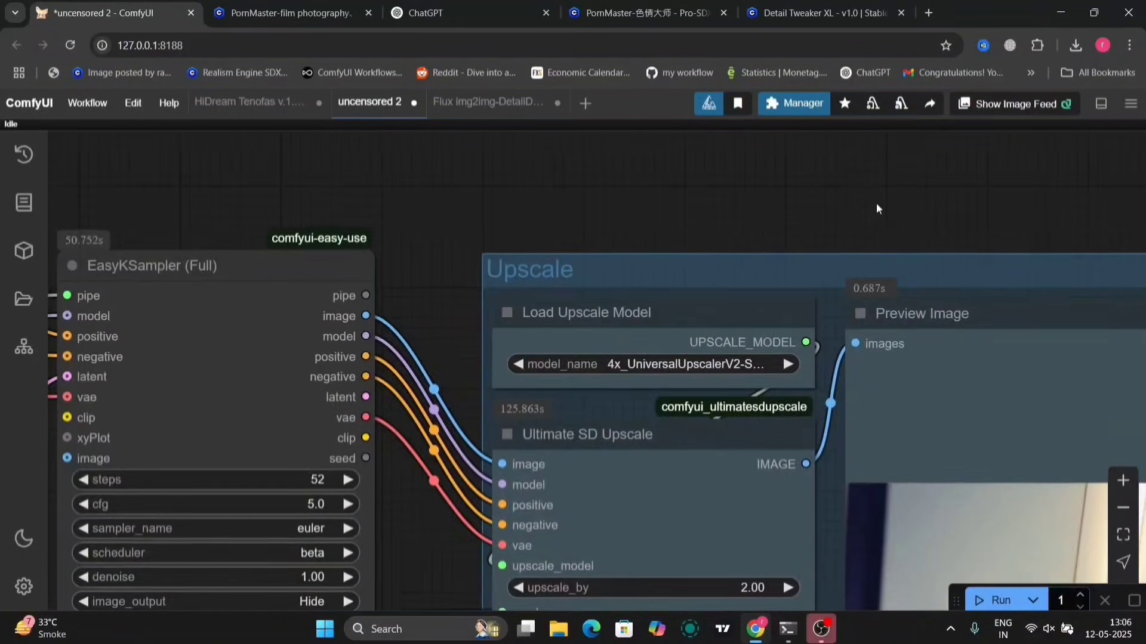
scroll(876, 203, down, 3)
drag(485, 182, 992, 206)
drag(704, 389, 949, 351)
drag(416, 432, 409, 287)
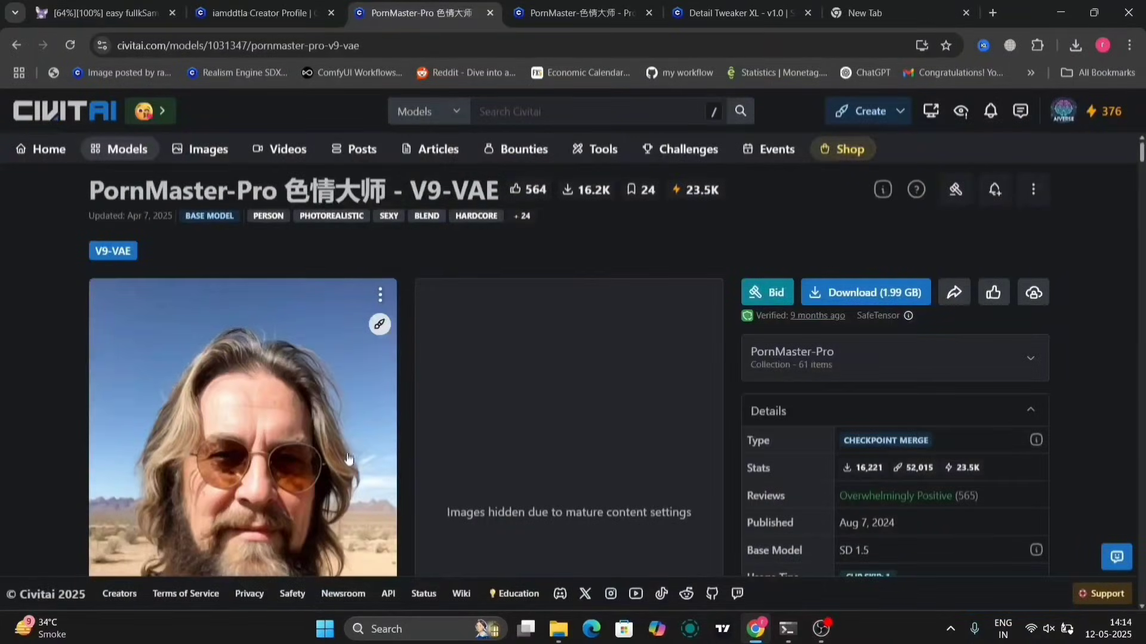
- Expand the V9-VAE SD 1.5 merge's About this version text, then scroll back up
scroll(346, 462, down, 3)
scroll(345, 459, down, 2)
scroll(345, 456, up, 5)
scroll(615, 322, down, 8)
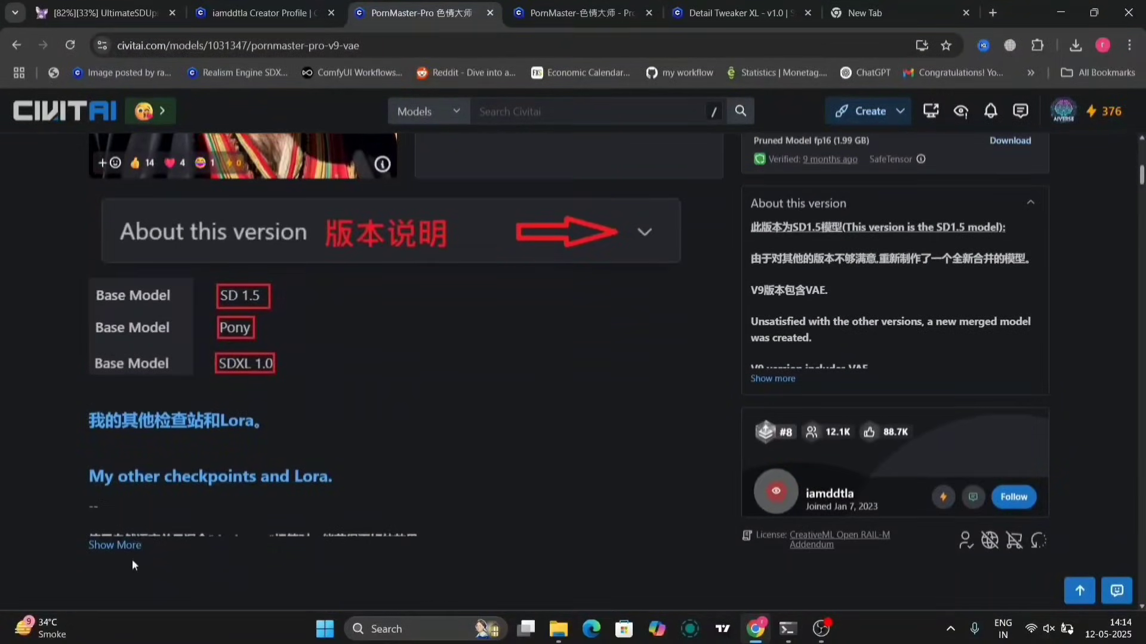
click(115, 544)
scroll(450, 374, down, 6)
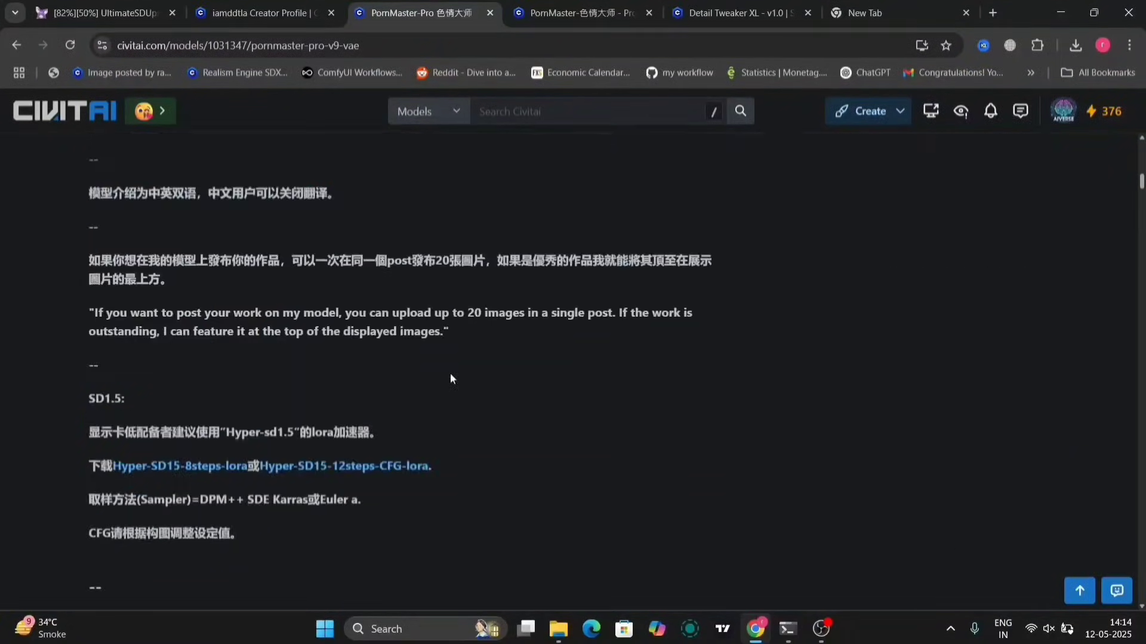
scroll(450, 373, up, 10)
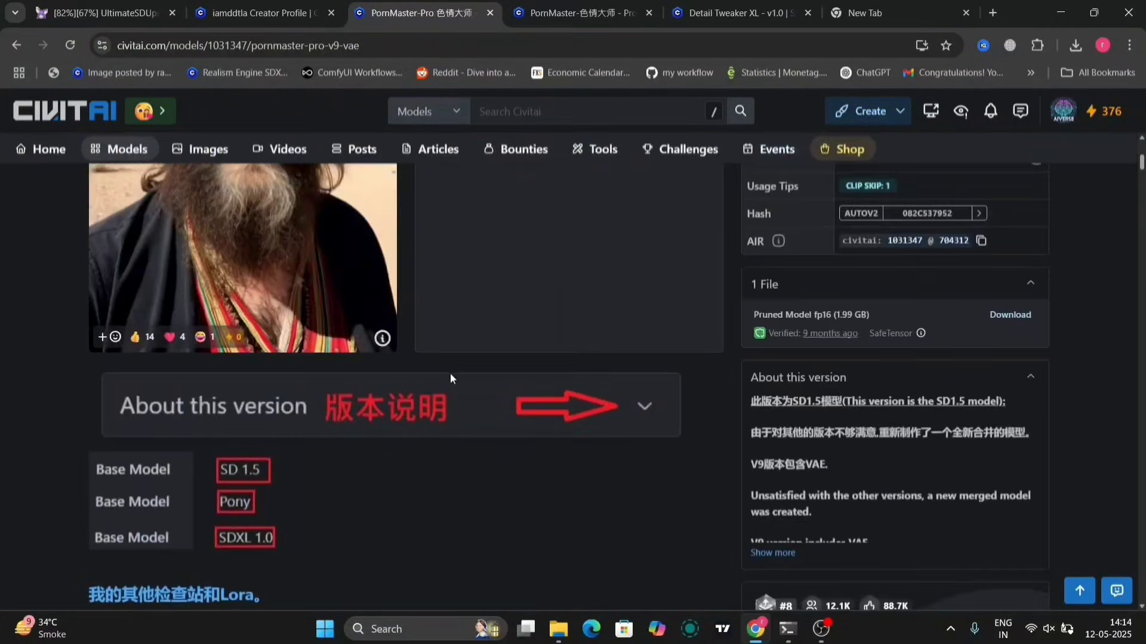
scroll(450, 374, up, 5)
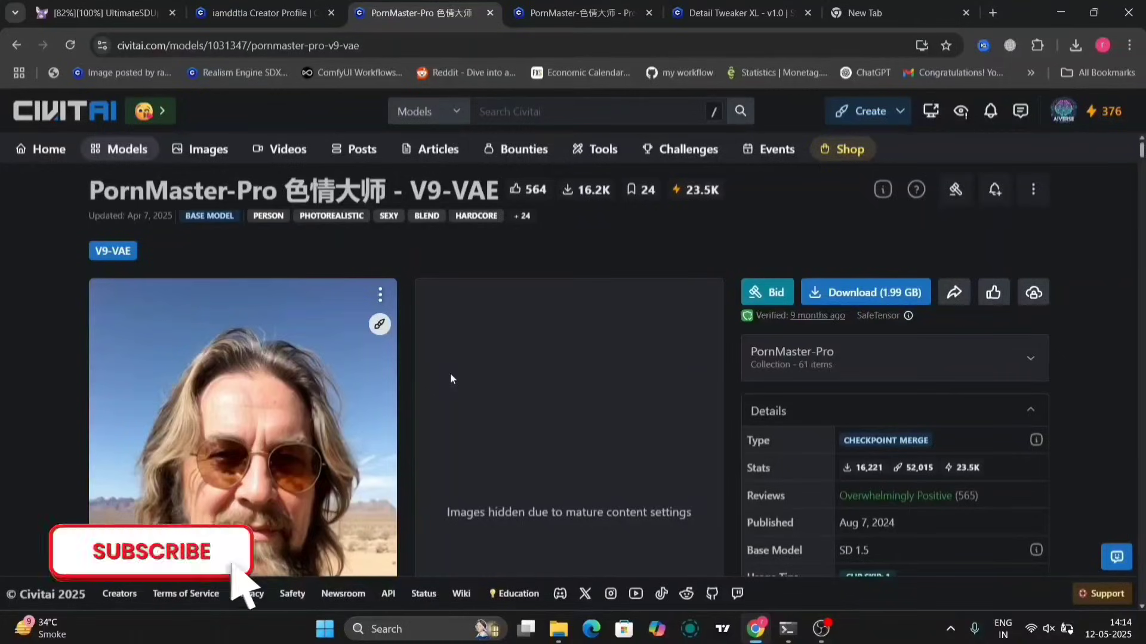
scroll(450, 373, down, 2)
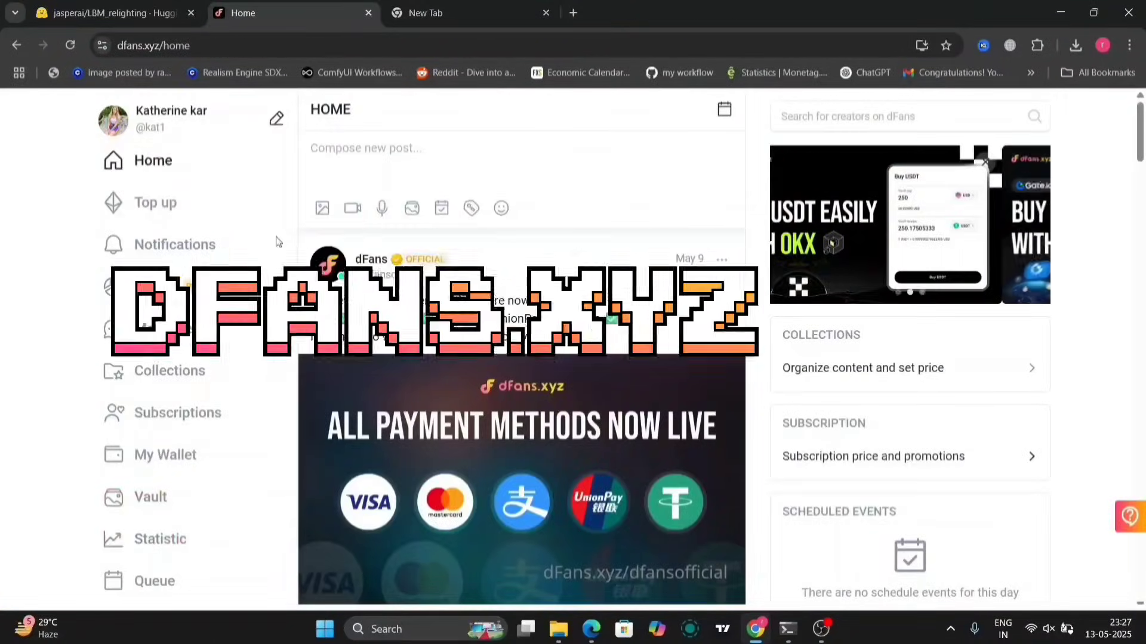
- Open the official dFans profile and read through its bio and post
click(337, 273)
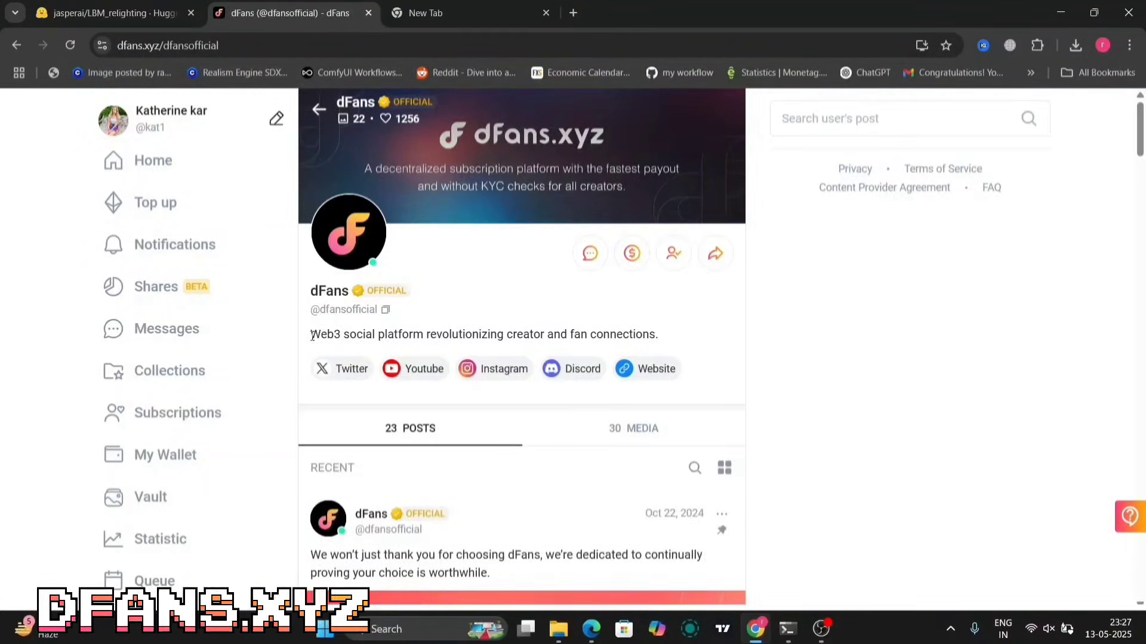
drag(311, 336, 657, 327)
click(673, 327)
scroll(492, 521, down, 5)
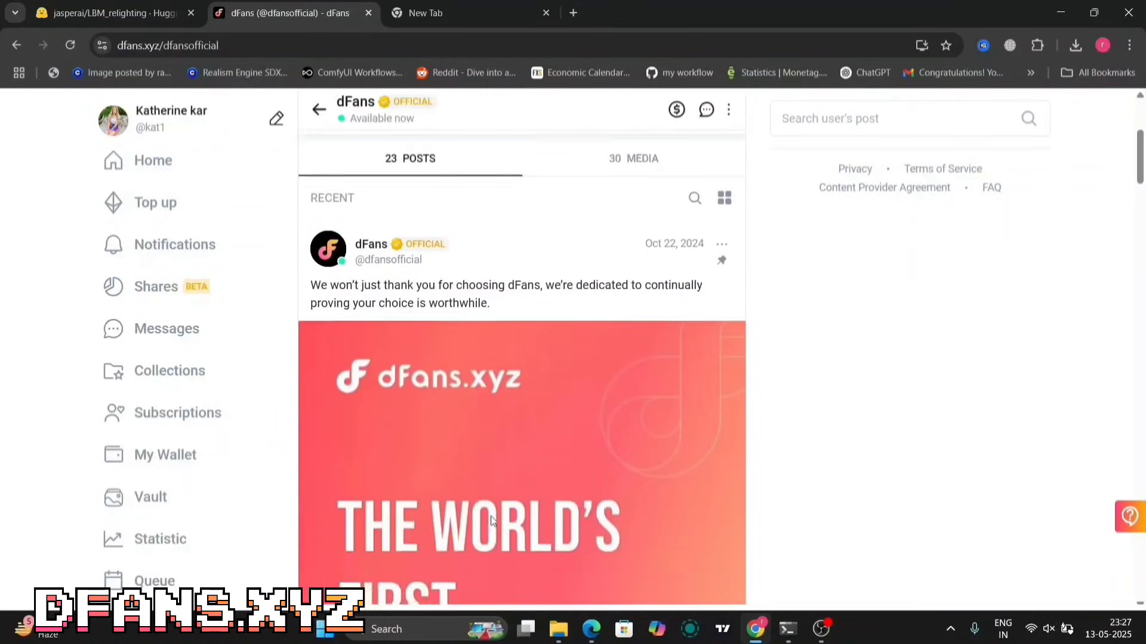
scroll(492, 521, down, 1)
scroll(571, 486, down, 5)
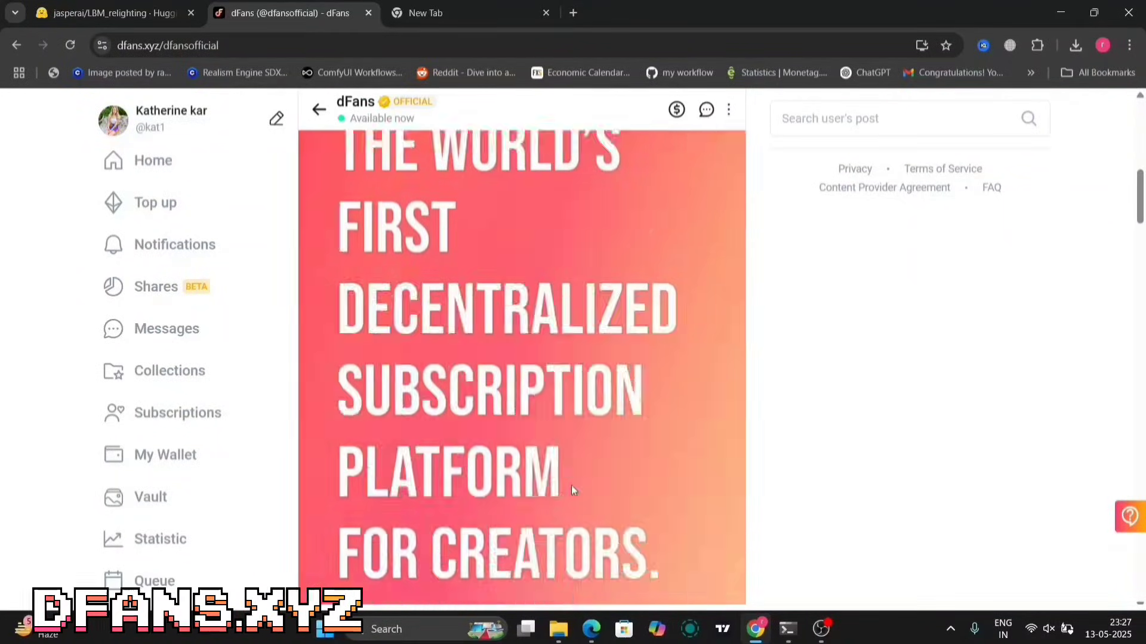
scroll(571, 485, up, 1)
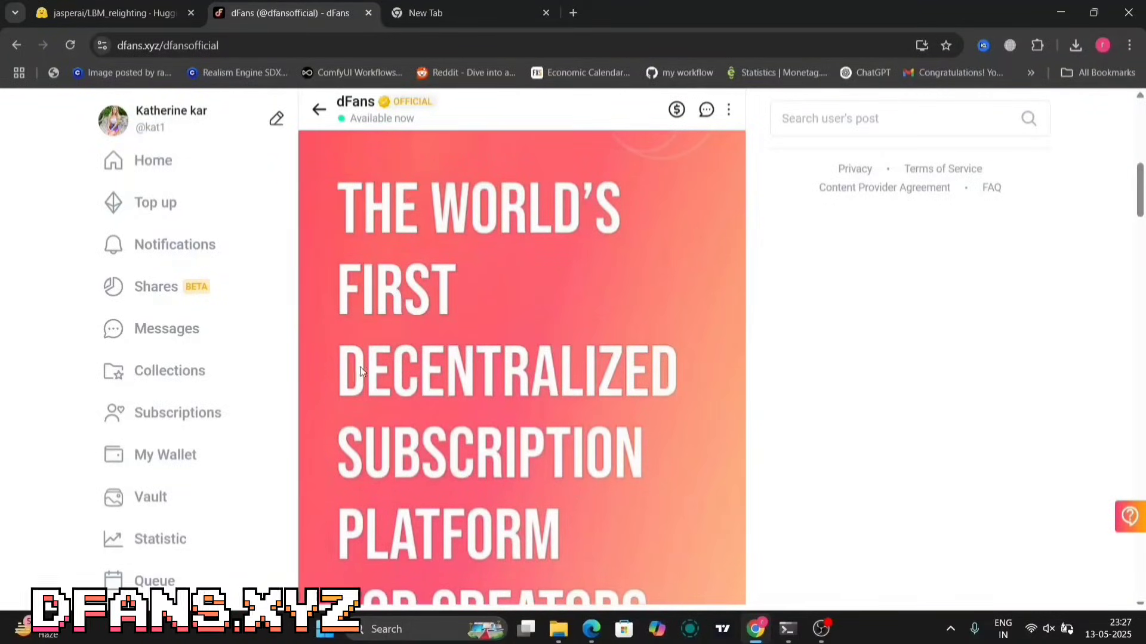
scroll(471, 473, down, 7)
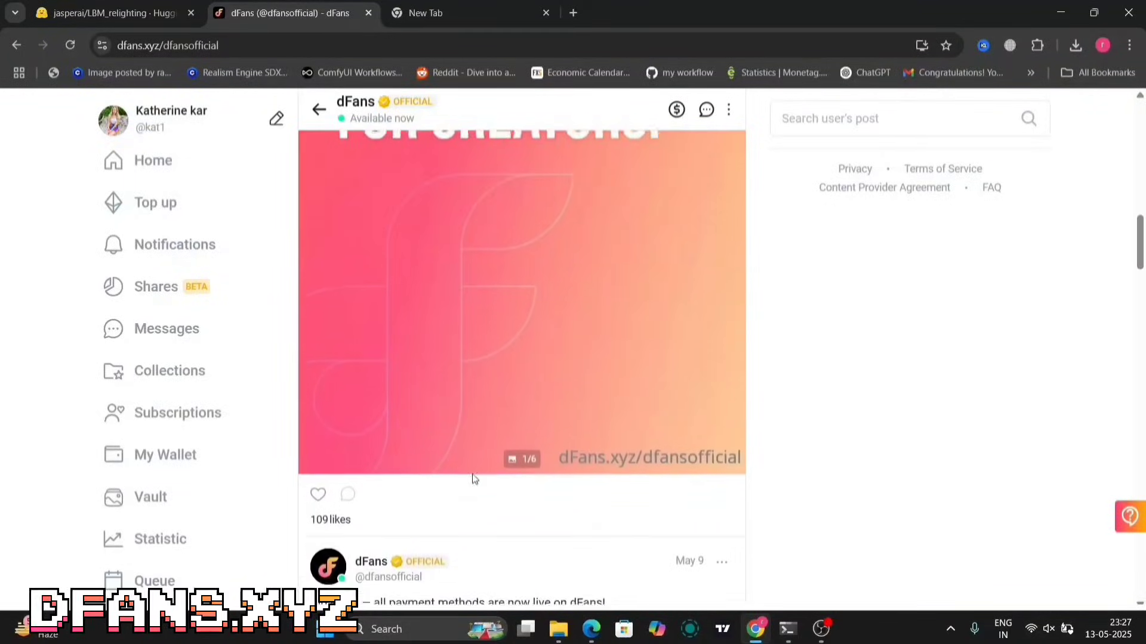
scroll(471, 478, up, 6)
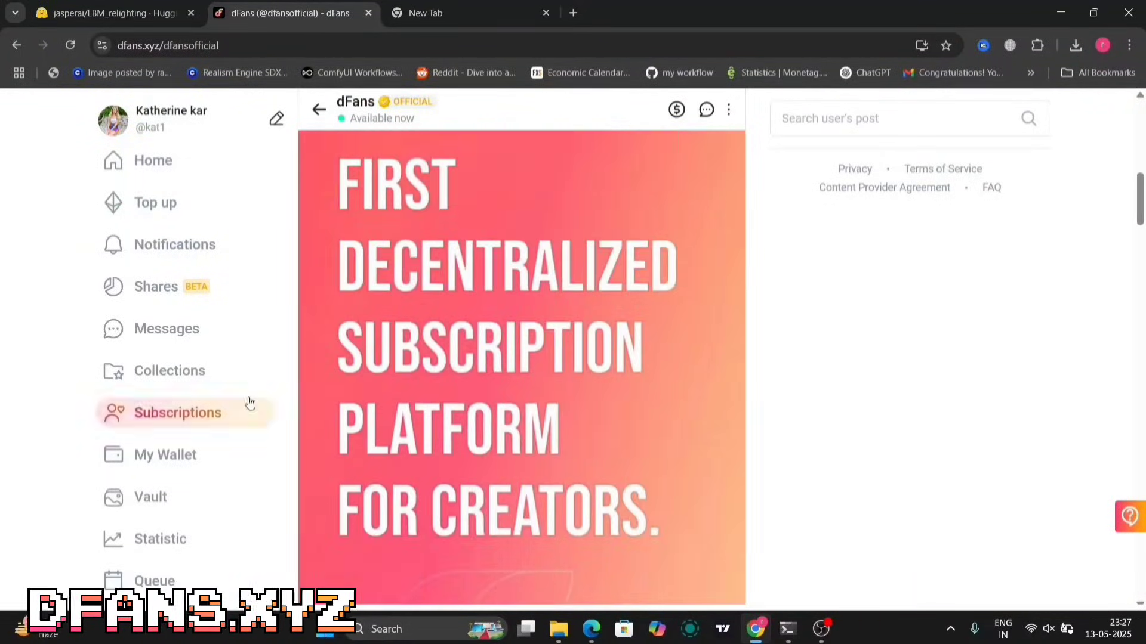
- Visit the Shares staking, Notifications and Top up pages from the sidebar
click(170, 292)
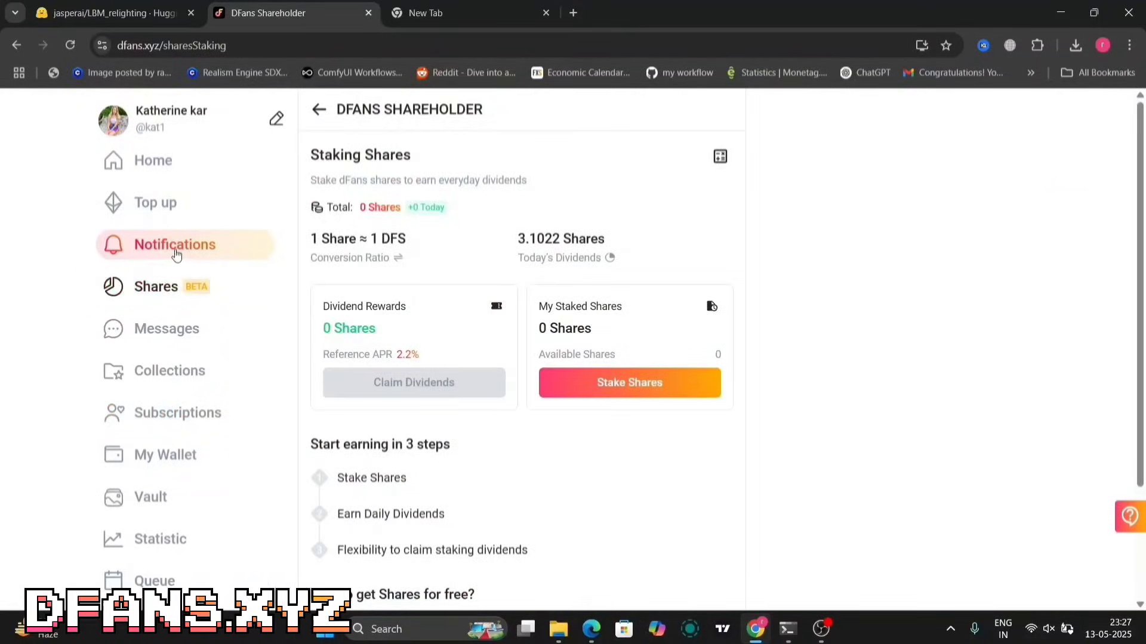
click(175, 253)
click(167, 198)
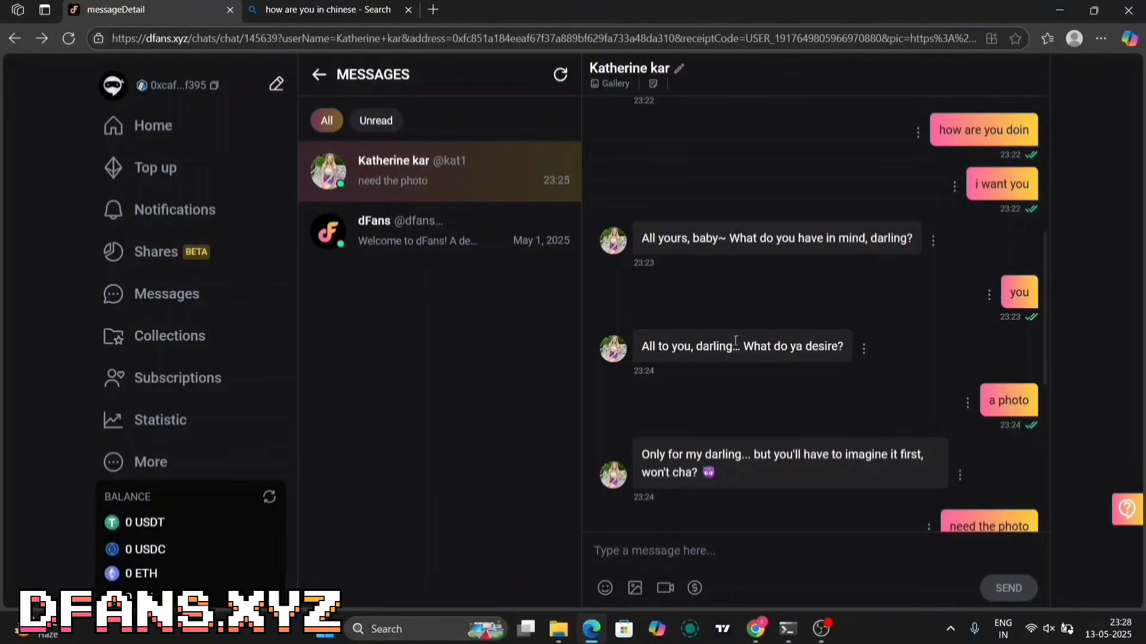
- Send the creator several chat messages asking for another photo
scroll(833, 416, down, 7)
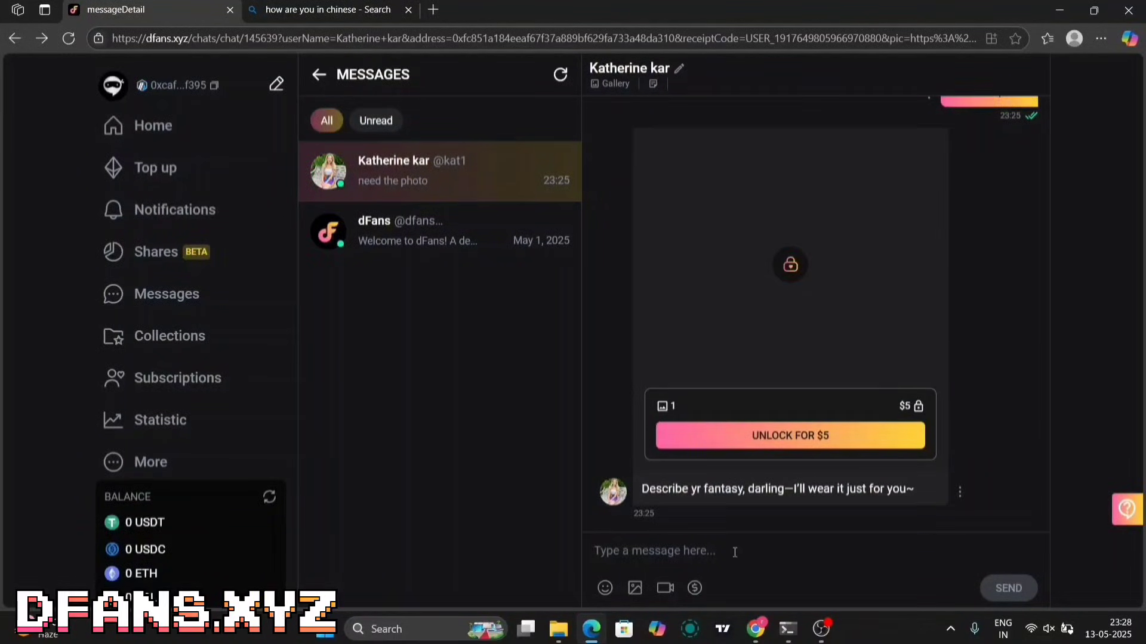
text(i need another one)
key(Return)
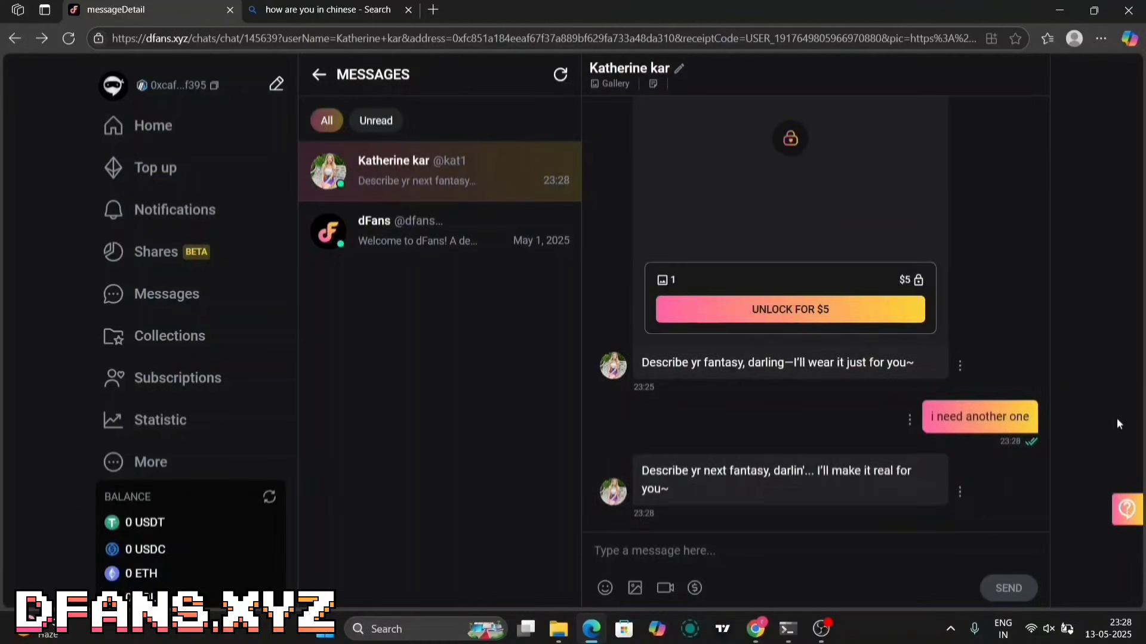
text(need the photo)
key(Return)
text(send nudes)
key(Return)
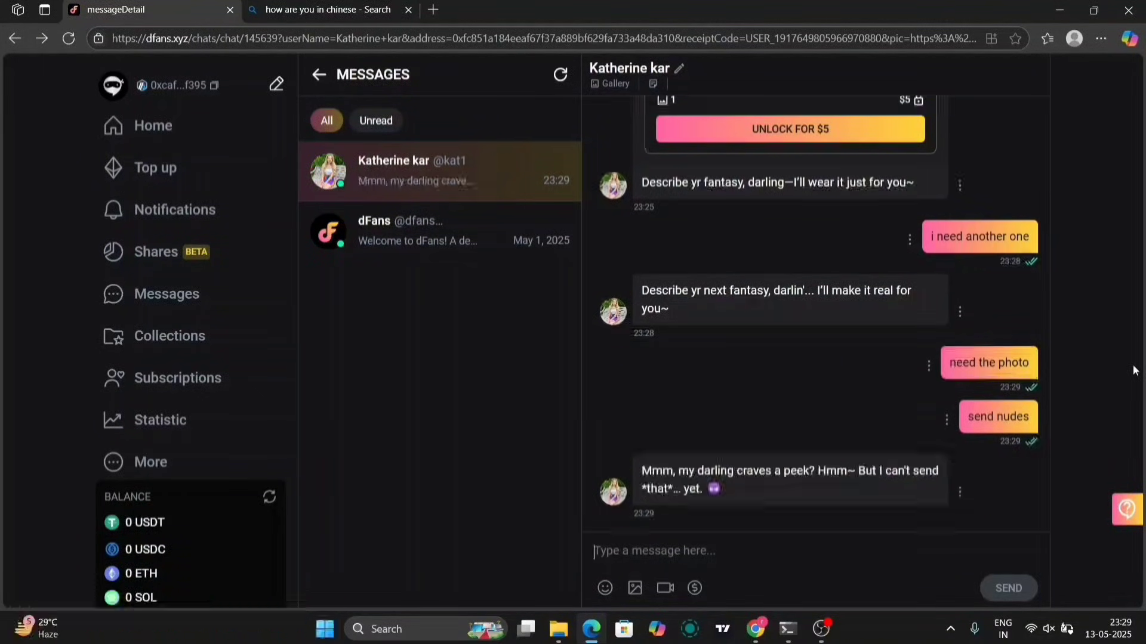
text(why)
key(Return)
text(do it)
key(Return)
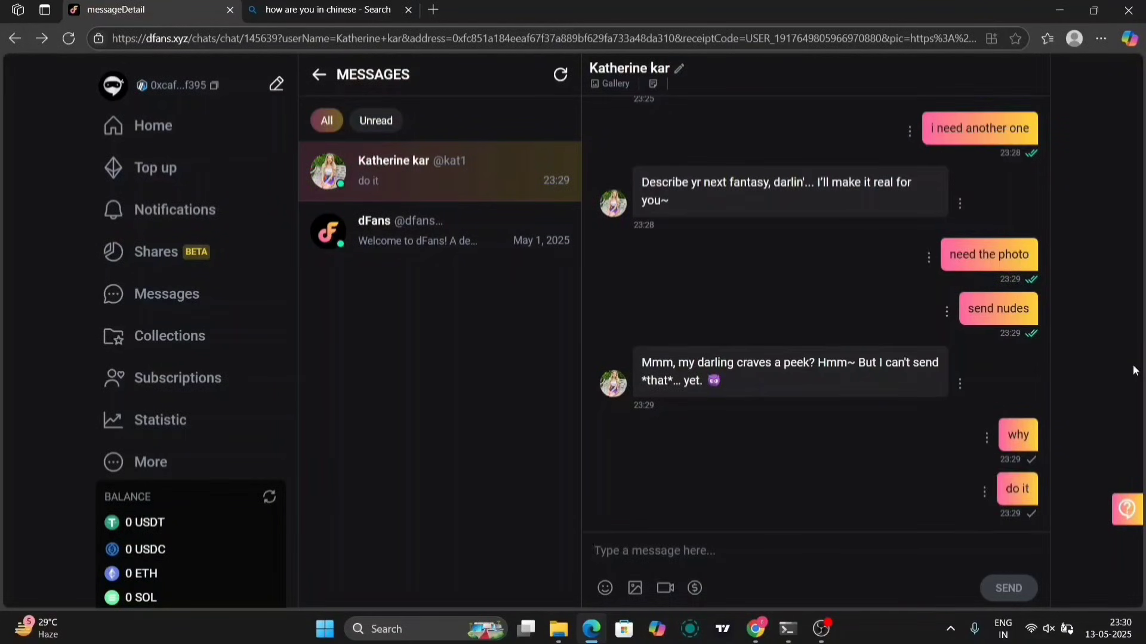
text(in a maid costume)
key(Return)
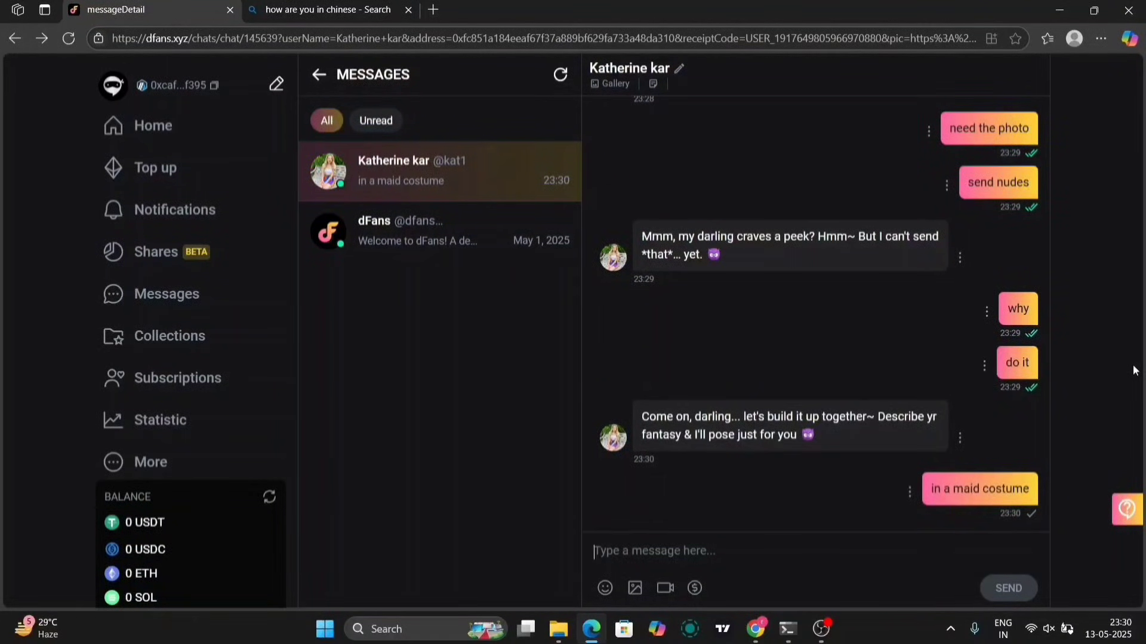
- Open the $5 unlock payment options and view the USDT, USDC, ETH and SOL crypto prices
click(825, 421)
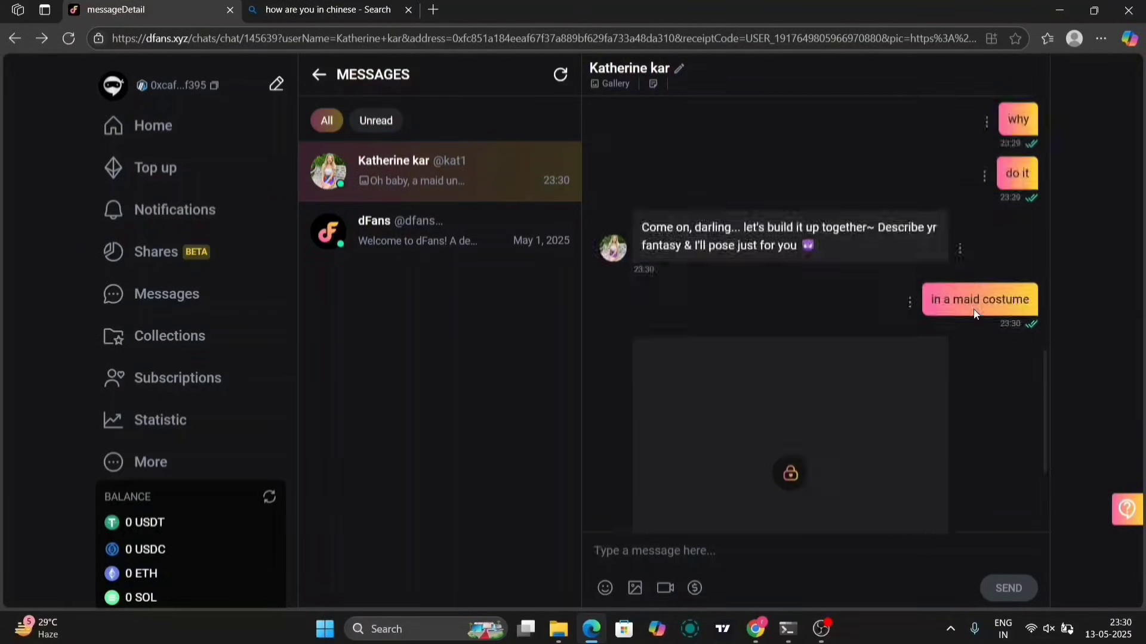
click(691, 414)
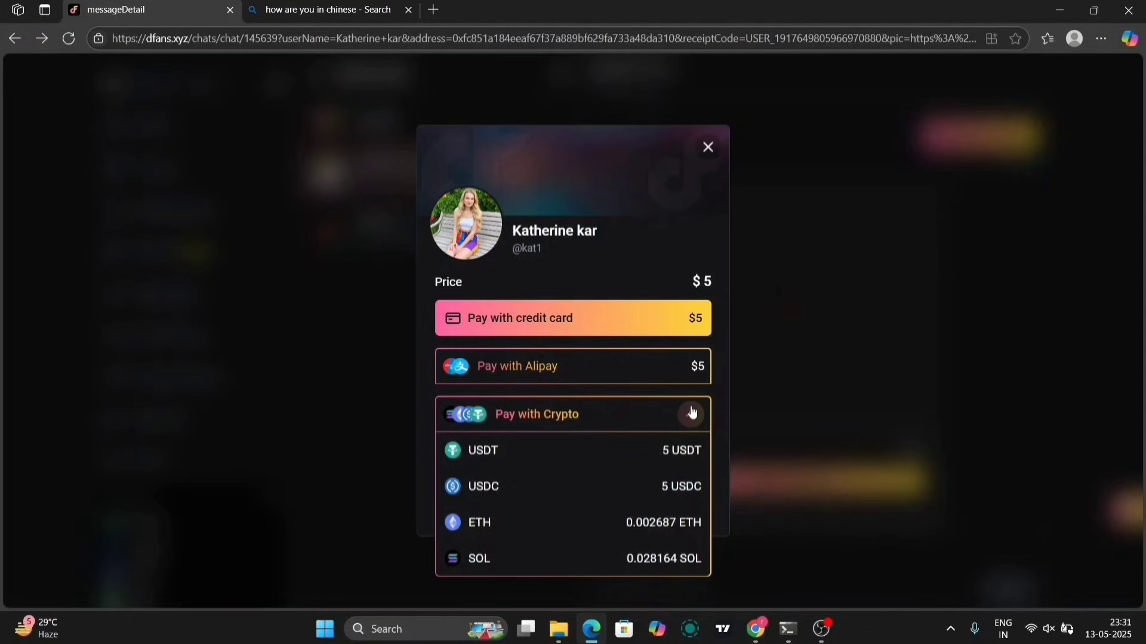
click(691, 415)
- Close the payment window and look over EasyKSampler and the FaceDetailer settings
click(708, 147)
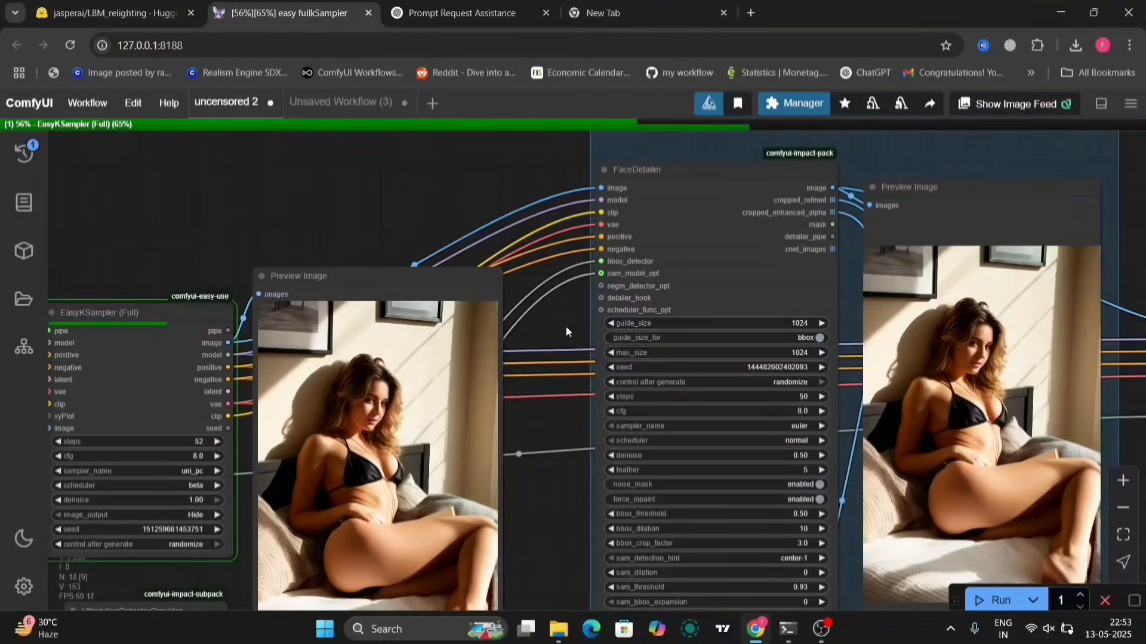
drag(565, 327, 646, 254)
scroll(646, 253, down, 5)
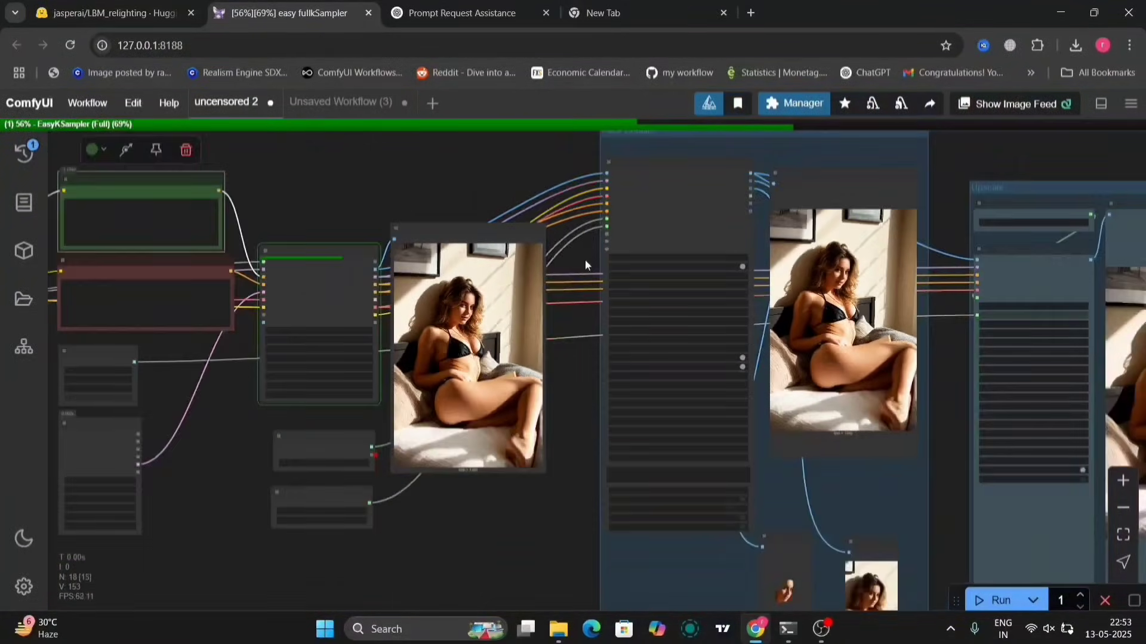
drag(584, 259, 309, 395)
scroll(706, 274, up, 4)
drag(706, 266, 906, 199)
drag(857, 471, 833, 229)
drag(800, 447, 375, 362)
scroll(783, 439, down, 4)
- Inspect the Upscale group, FaceDetailer preview, and batch_size, aspect ratio and detector loader nodes
drag(1005, 393, 856, 468)
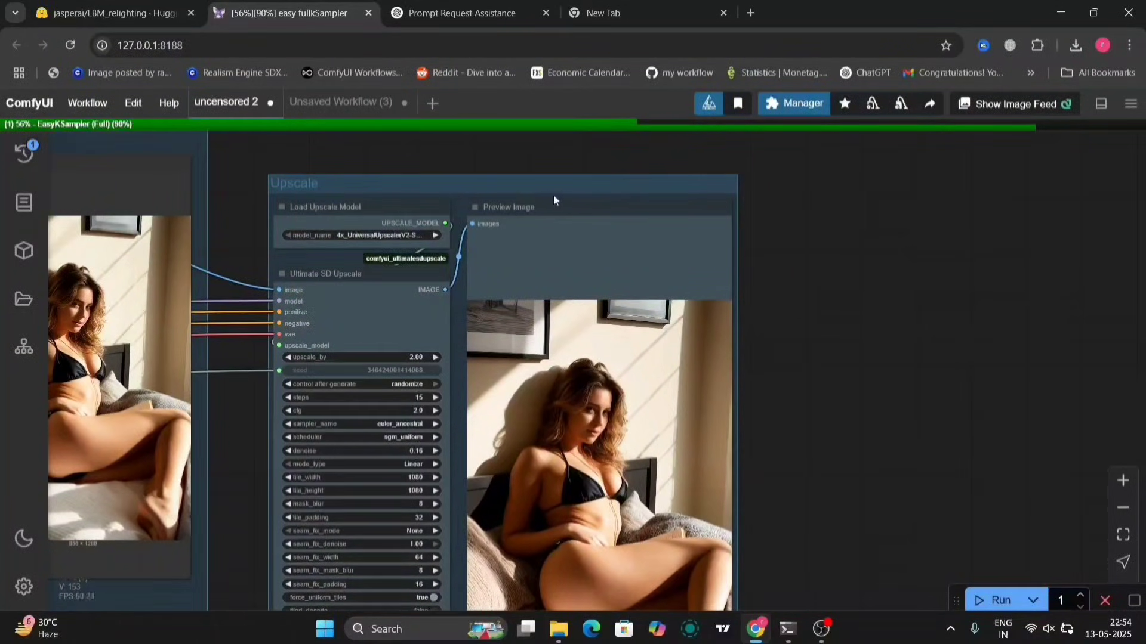
drag(554, 195, 785, 168)
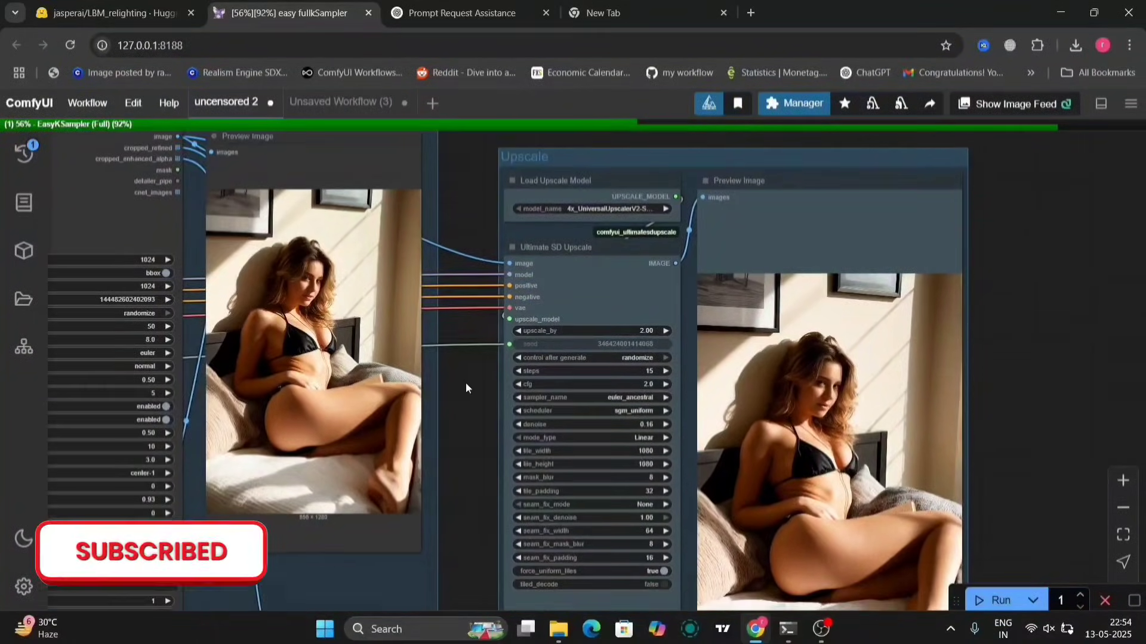
drag(466, 390, 560, 411)
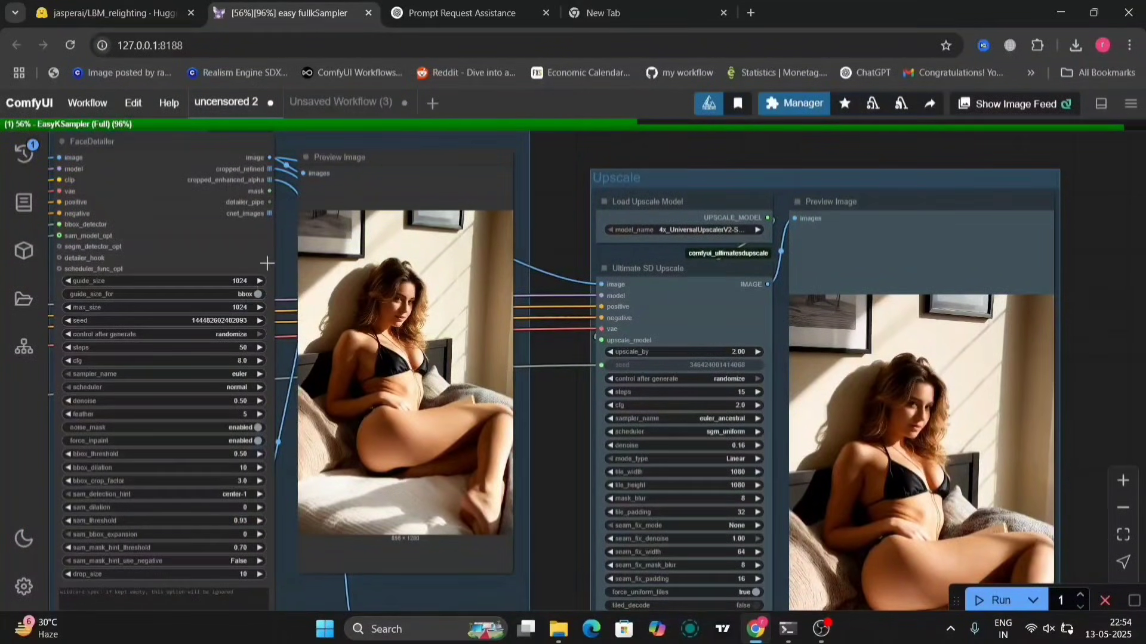
drag(275, 267, 303, 346)
scroll(303, 346, down, 5)
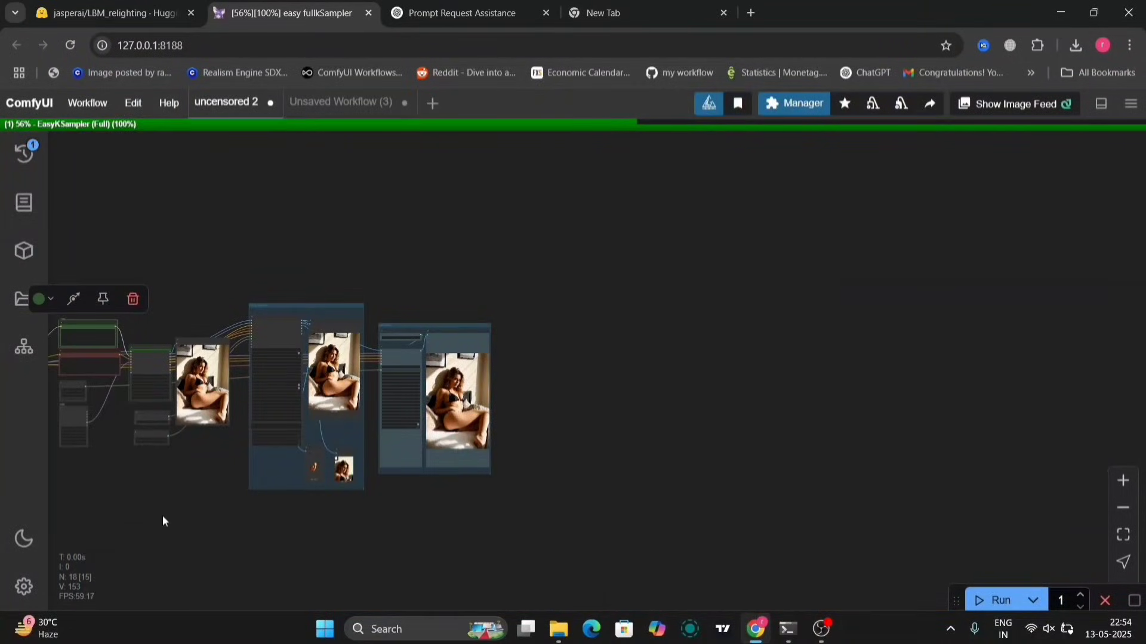
scroll(162, 514, up, 5)
scroll(163, 521, up, 4)
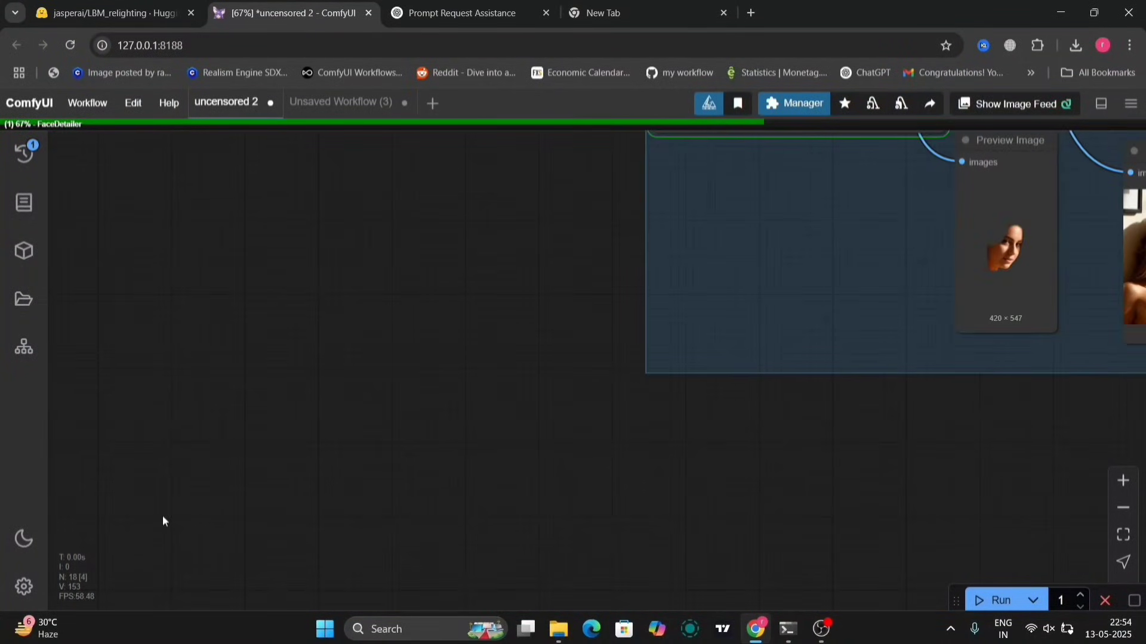
drag(180, 386, 753, 415)
drag(394, 251, 582, 449)
drag(305, 293, 374, 315)
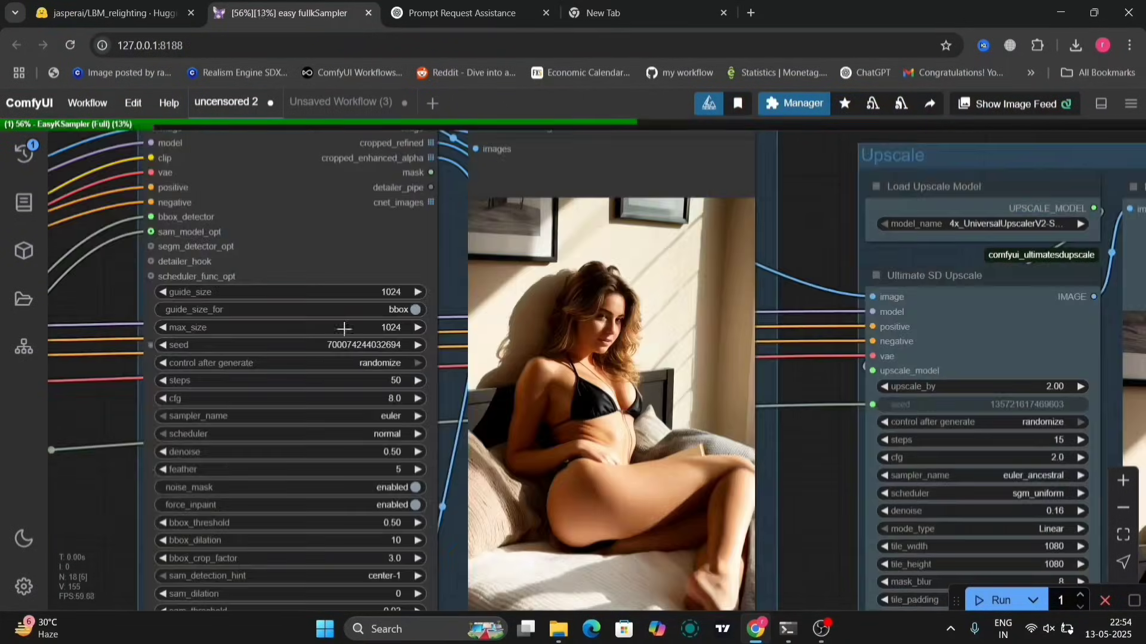
- Change FaceDetailer max_size and guide_size from 1024 to 1920, keeping guide_size_for on bbox
click(372, 318)
click(378, 316)
click(379, 328)
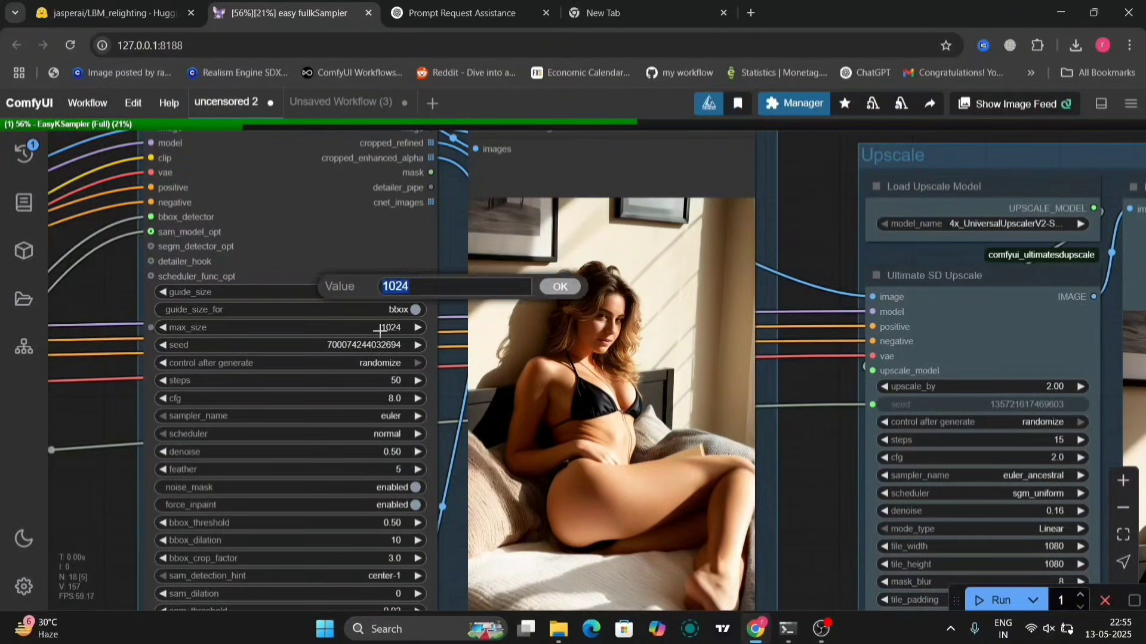
key(BackSpace)
text(1920)
key(Return)
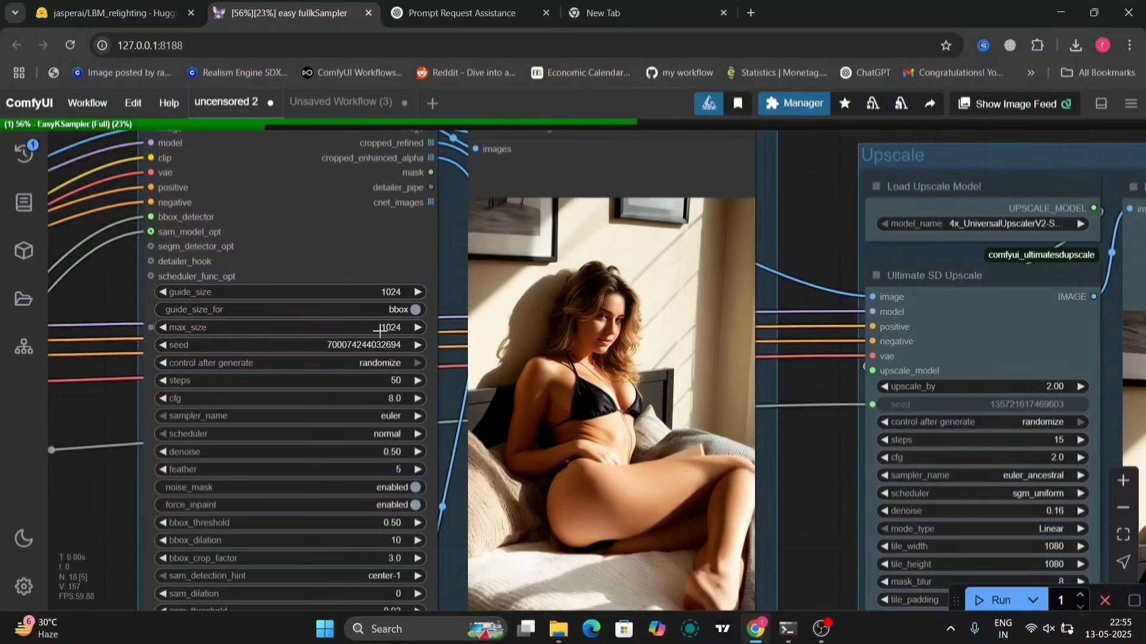
click(386, 302)
key(BackSpace)
text(1920)
key(Return)
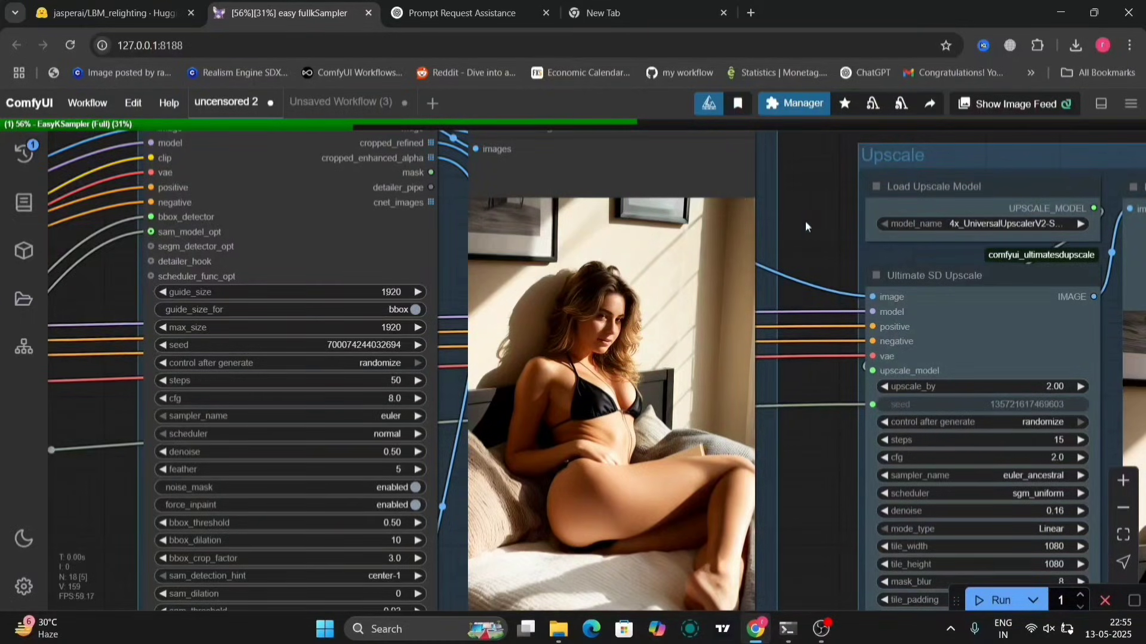
- Find the CR LoRA Stack in the Model and LoRa's group and set switch_3 to On
drag(806, 227, 779, 607)
drag(202, 314, 895, 235)
drag(243, 481, 895, 397)
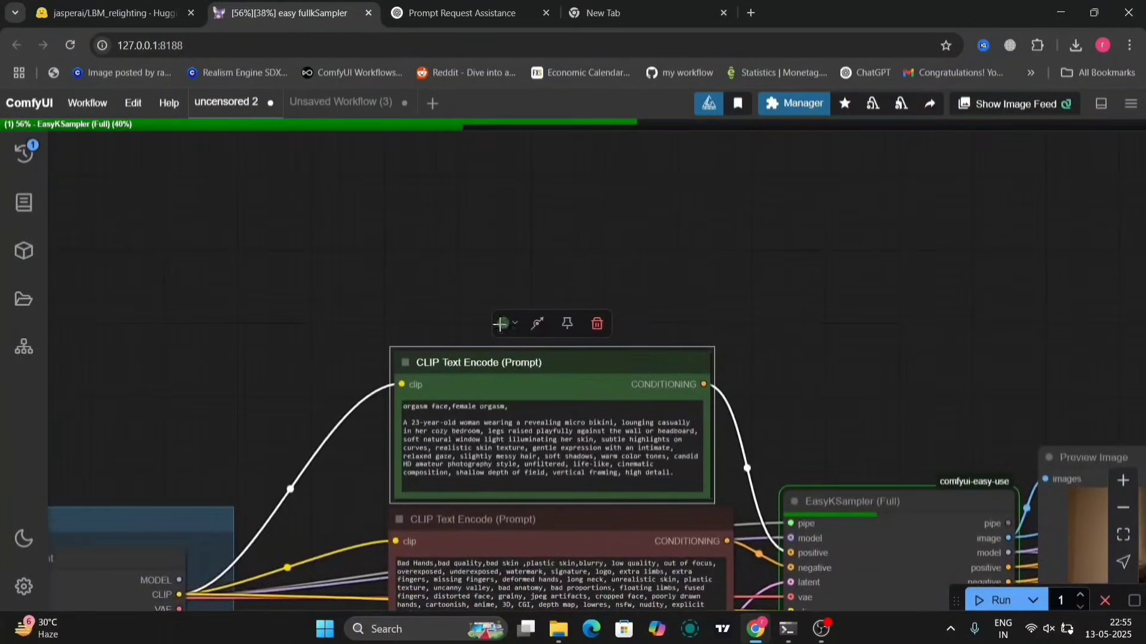
drag(570, 263, 747, 142)
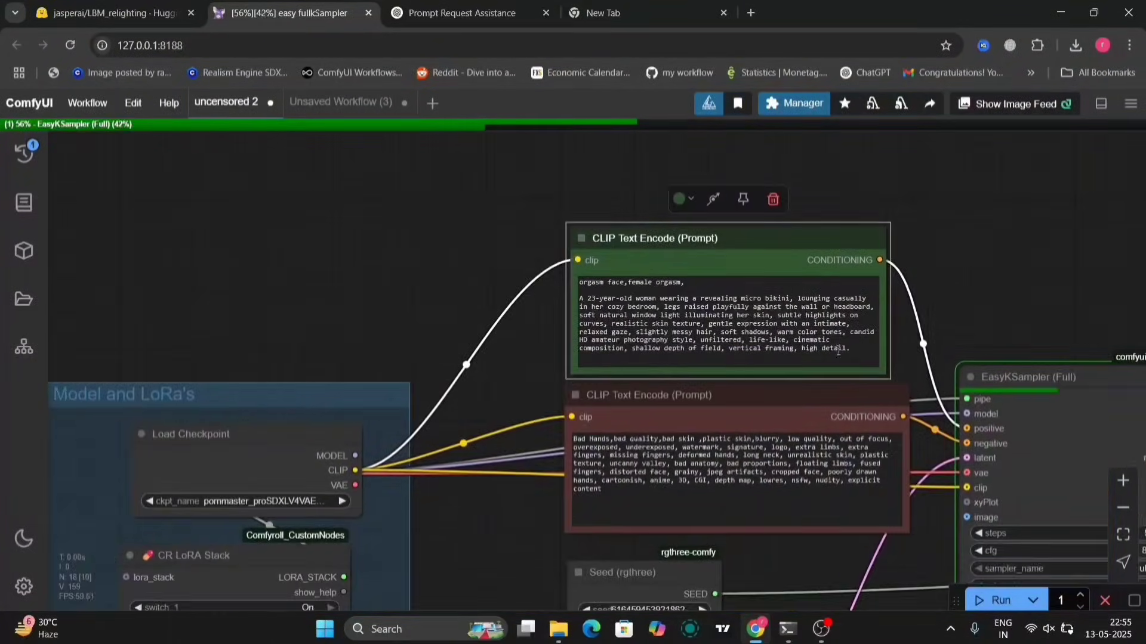
mouse_move(867, 356)
mouse_down()
mouse_move(847, 302)
mouse_move(627, 322)
mouse_move(734, 340)
mouse_move(822, 326)
mouse_move(836, 350)
mouse_move(858, 350)
mouse_up()
scroll(594, 467, down, 5)
scroll(594, 467, left, 5)
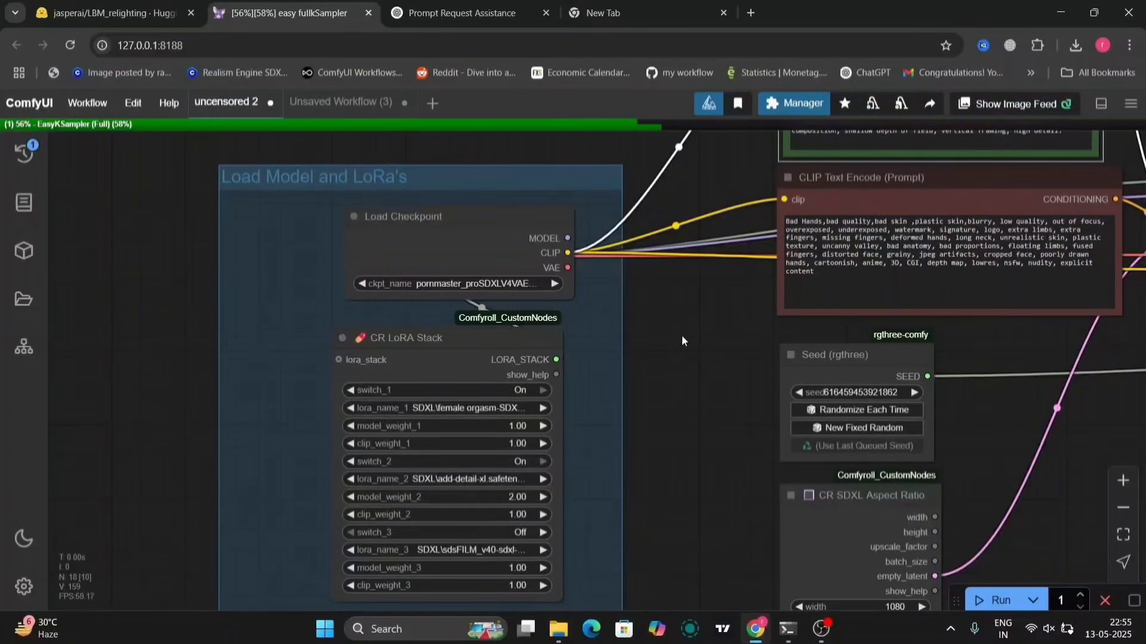
scroll(681, 340, up, 1)
scroll(682, 340, right, 1)
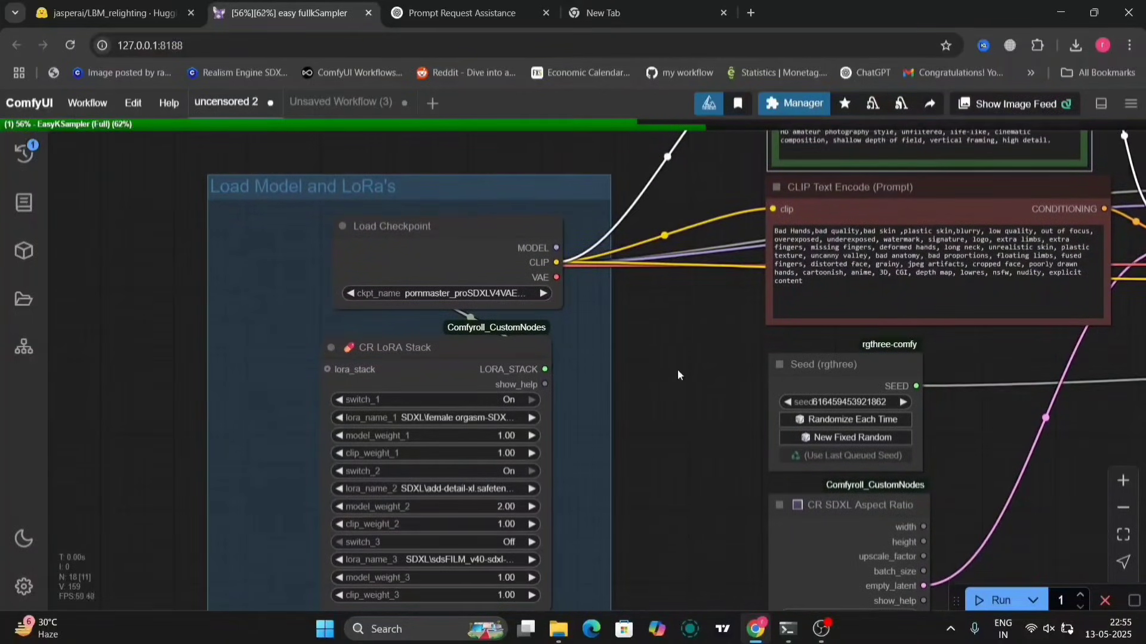
click(485, 546)
click(506, 570)
- Zoom in on the FaceDetailer preview to inspect the refined portrait, then zoom back out
drag(700, 352, 704, 578)
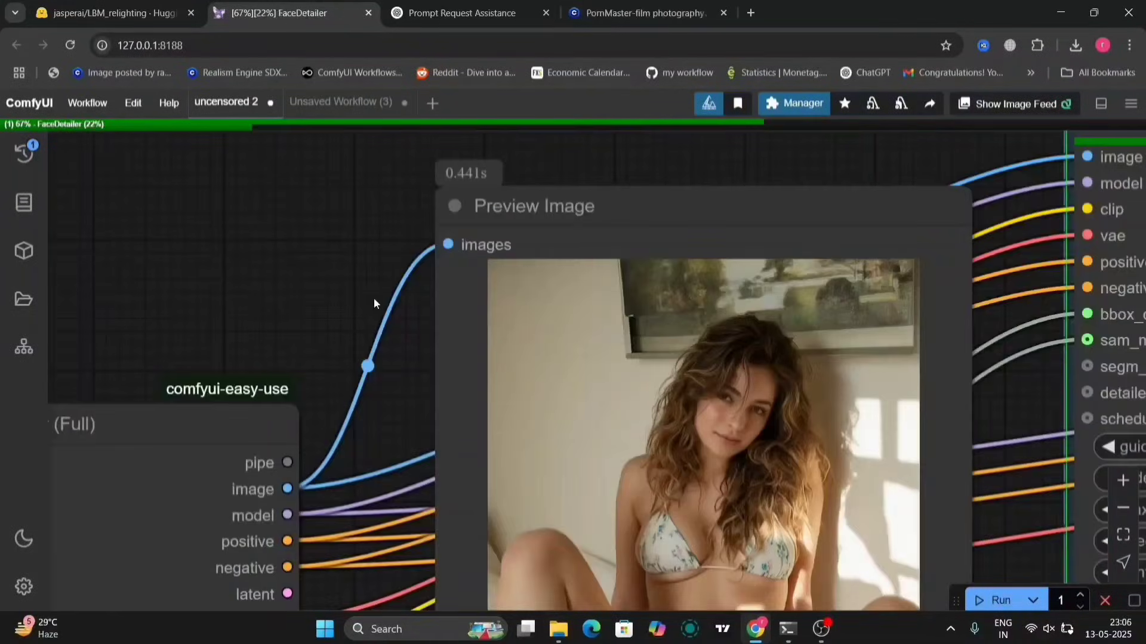
scroll(1005, 335, up, 8)
scroll(1060, 248, down, 4)
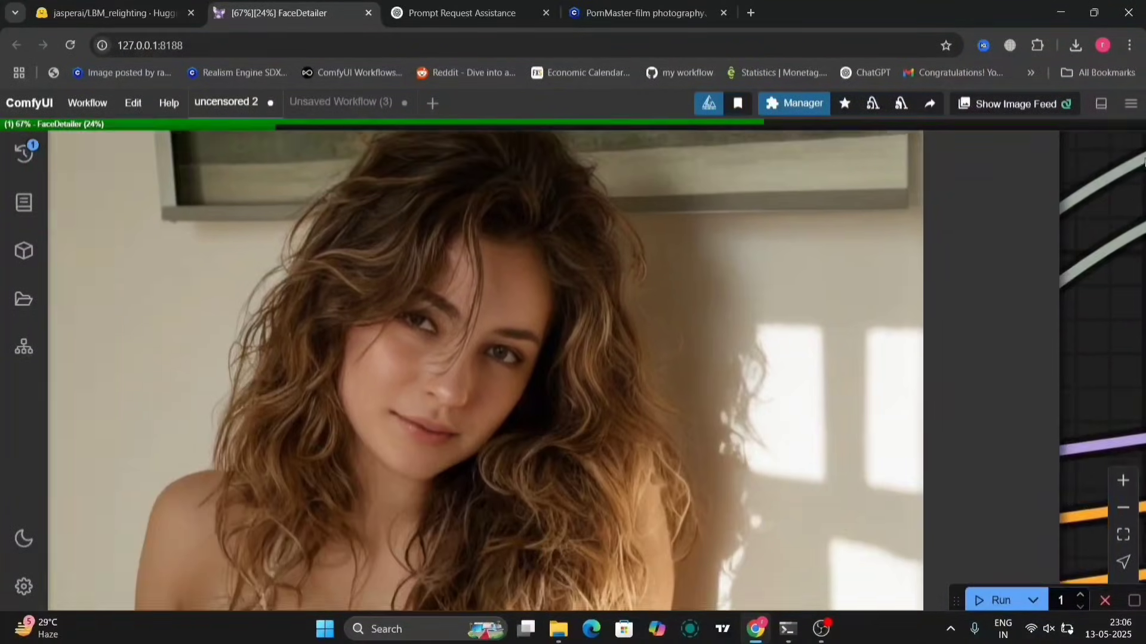
scroll(1121, 324, down, 2)
drag(1122, 323, 1038, 321)
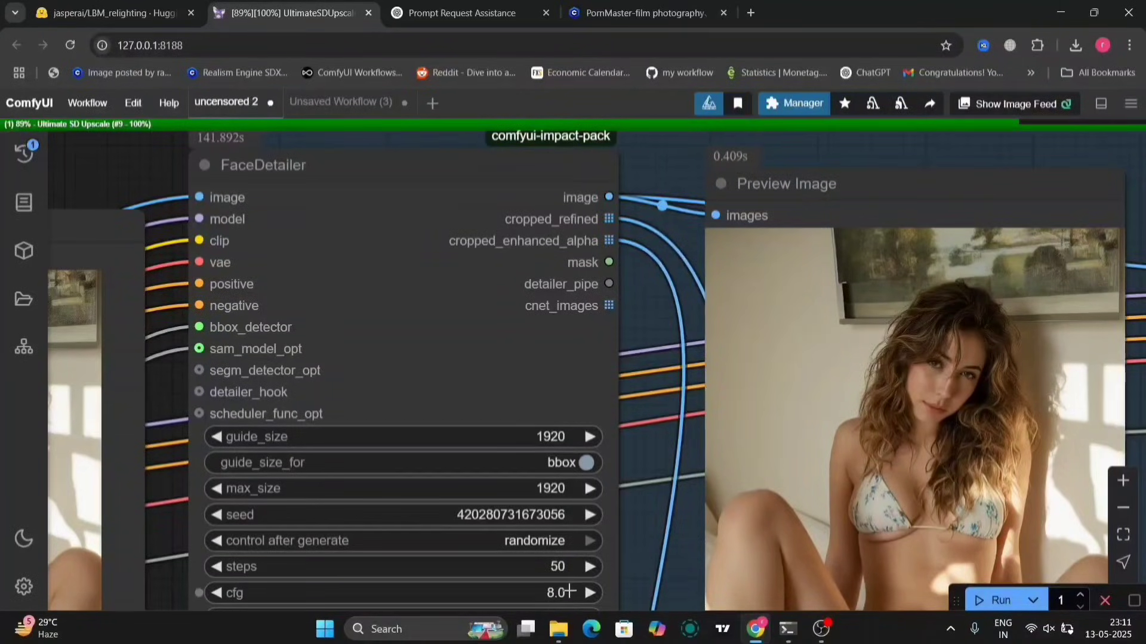
- Set FaceDetailer cfg to 5.0 and center the Upscale group
click(568, 591)
text(5)
key(Return)
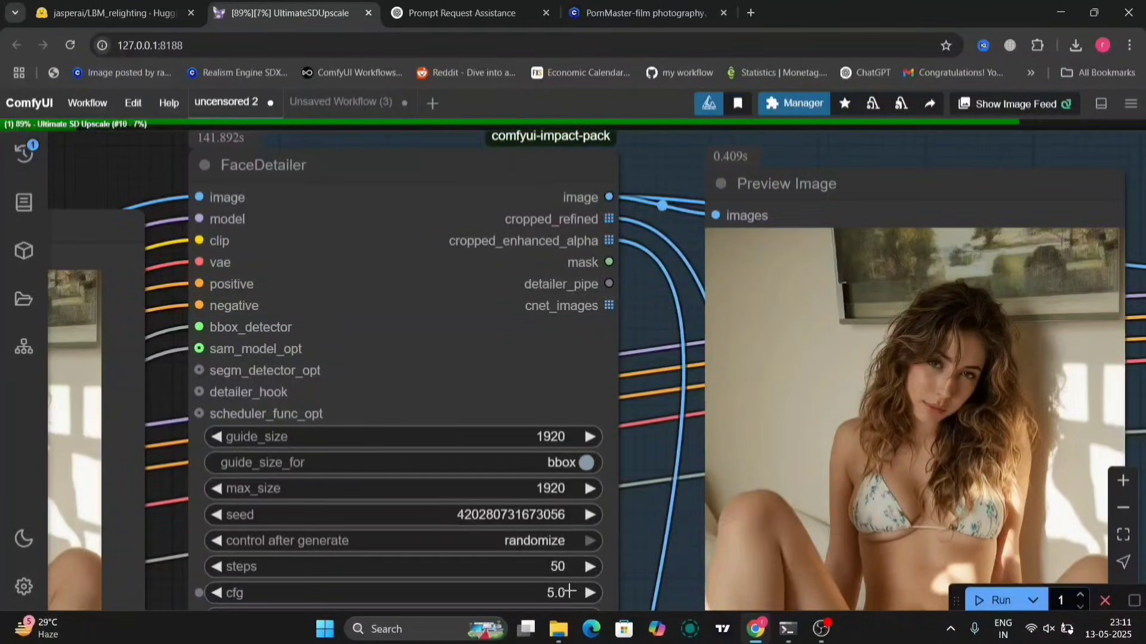
drag(652, 389, 395, 455)
drag(900, 353, 127, 365)
- Zoom into the Ultimate SD Upscale preview to check the upscaled face, then zoom out
drag(1141, 315, 1112, 318)
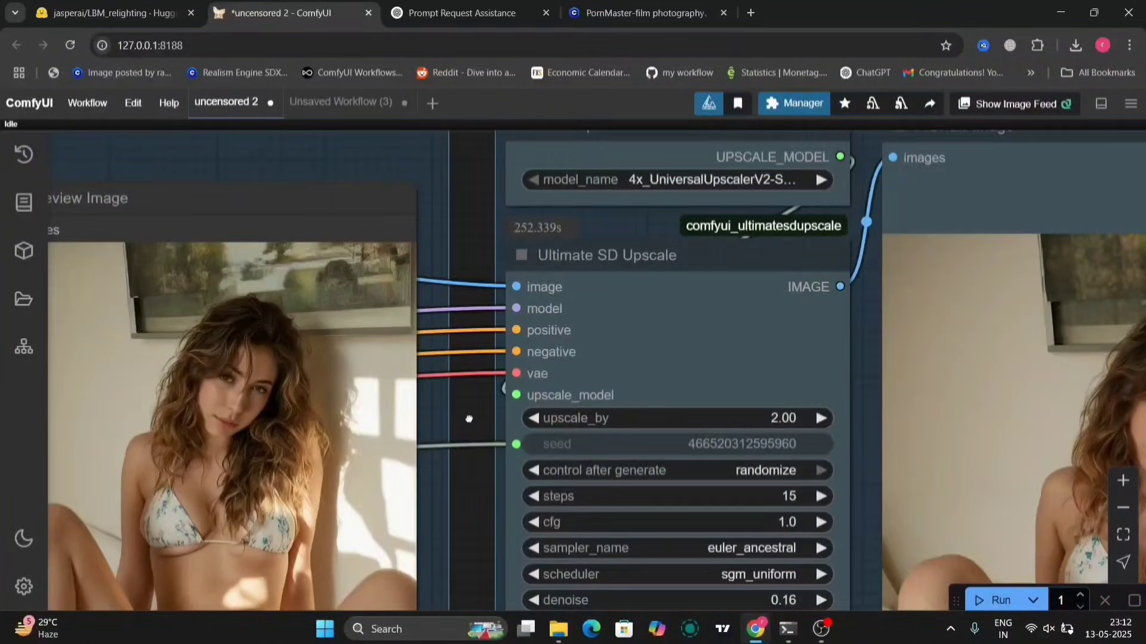
scroll(470, 418, right, 5)
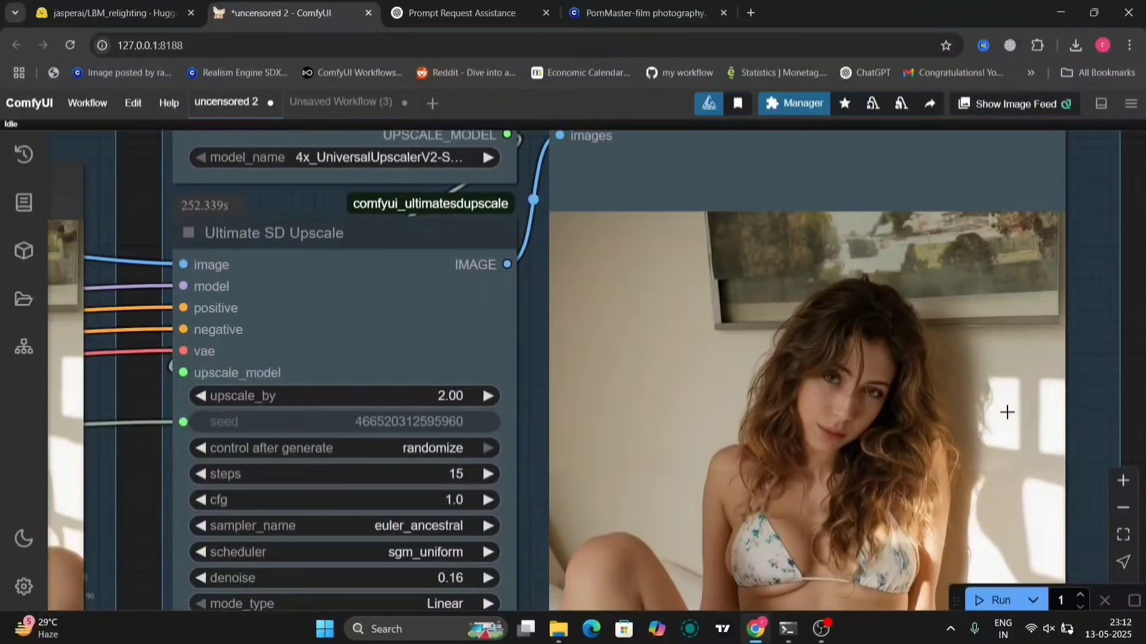
scroll(1007, 412, up, 10)
scroll(1007, 413, down, 6)
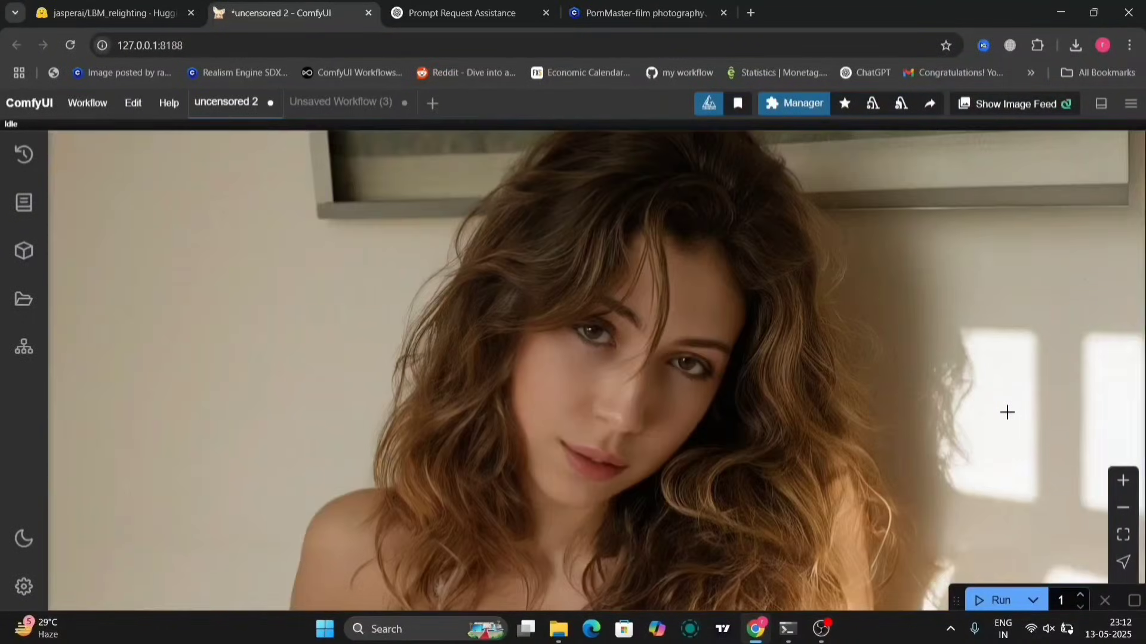
scroll(1007, 412, down, 5)
scroll(1007, 413, left, 3)
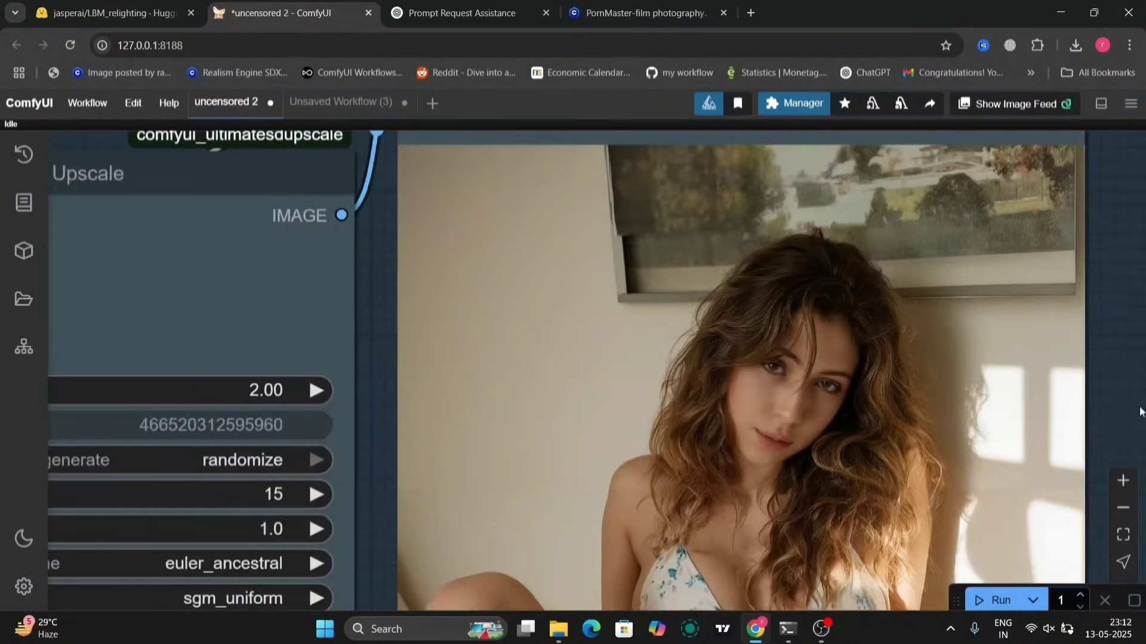